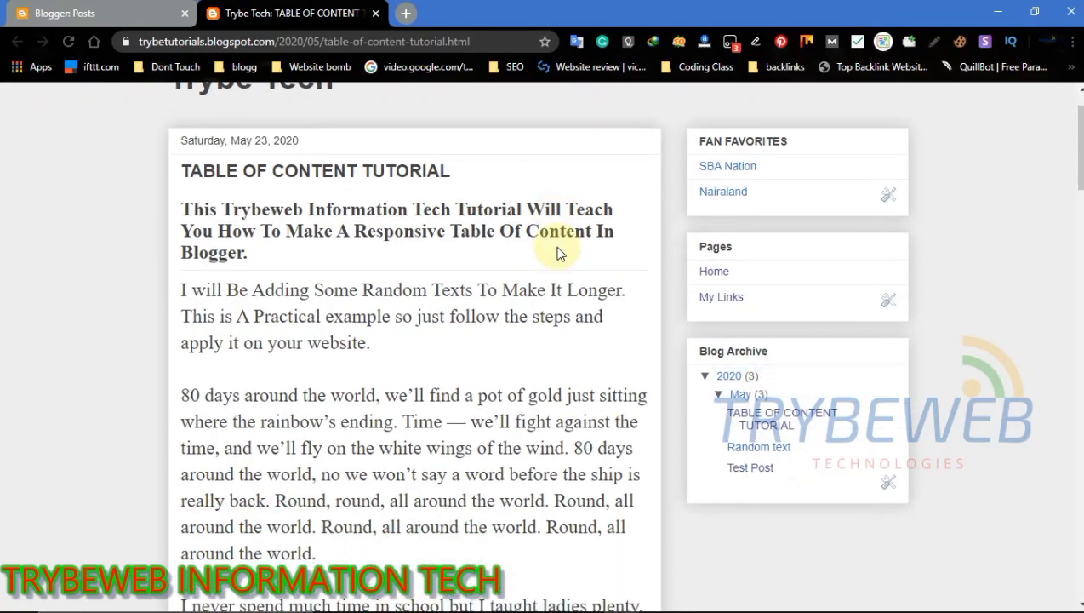
From the posts list, go to Layout and launch the Trybe Tech Theme Designer.
scroll(557, 253, up, 1)
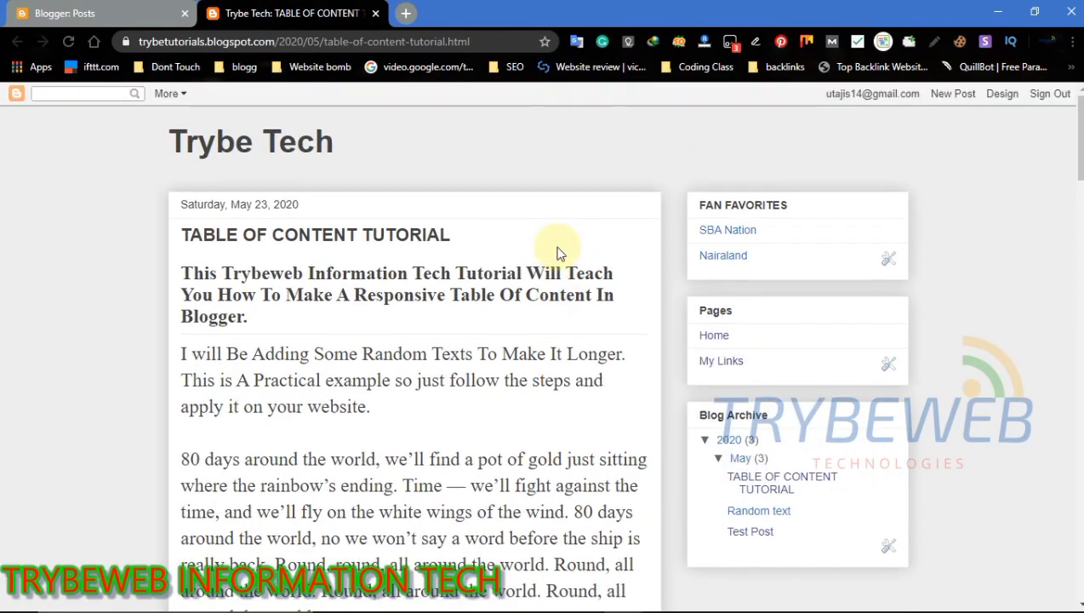
scroll(558, 253, down, 1)
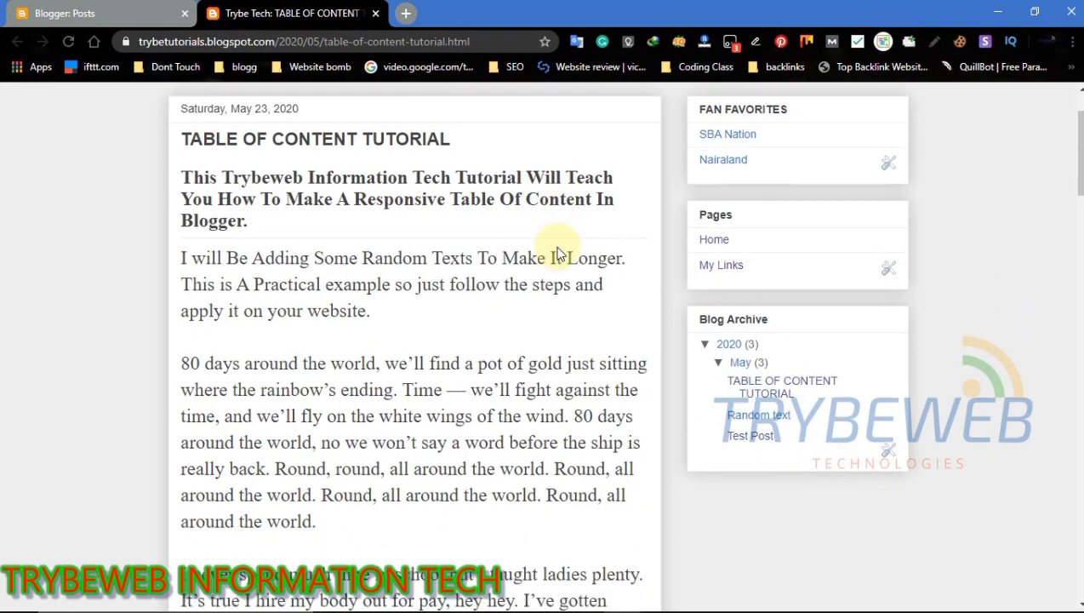
scroll(557, 247, down, 1)
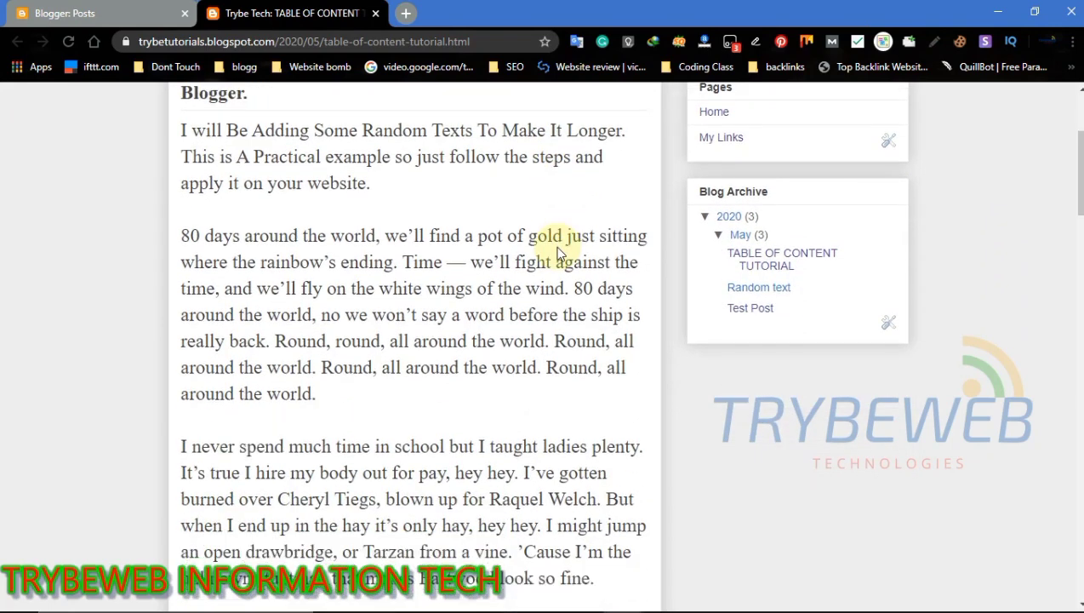
scroll(559, 247, down, 1)
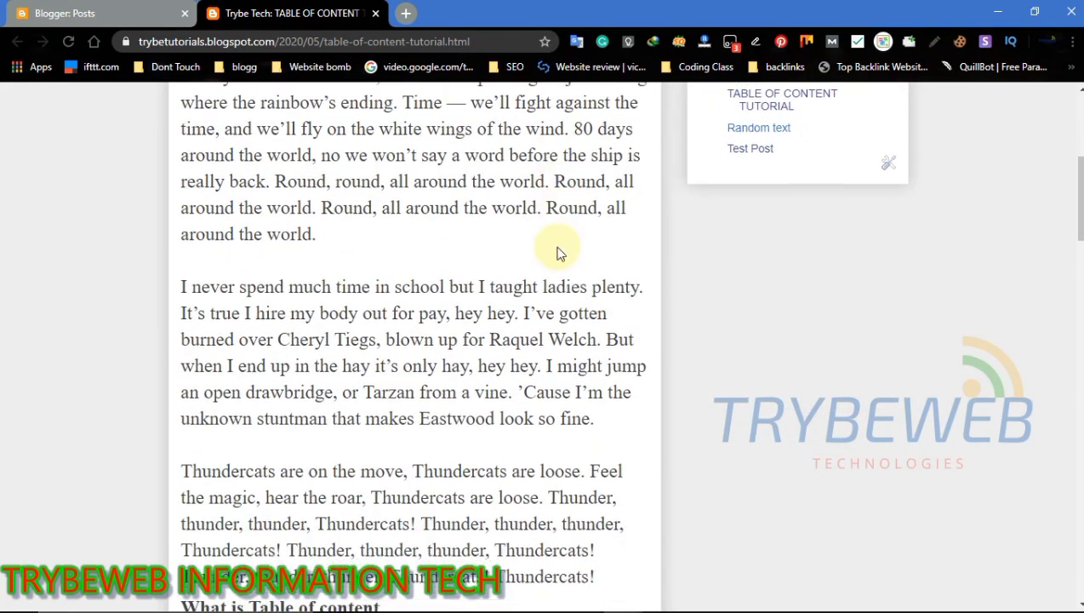
scroll(558, 247, down, 1)
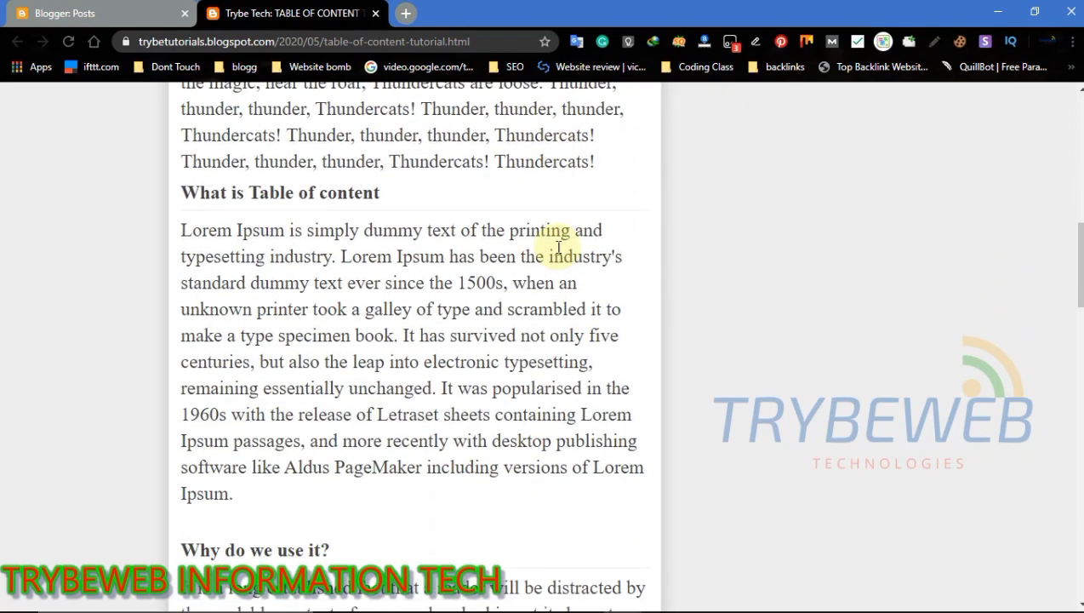
scroll(560, 247, down, 2)
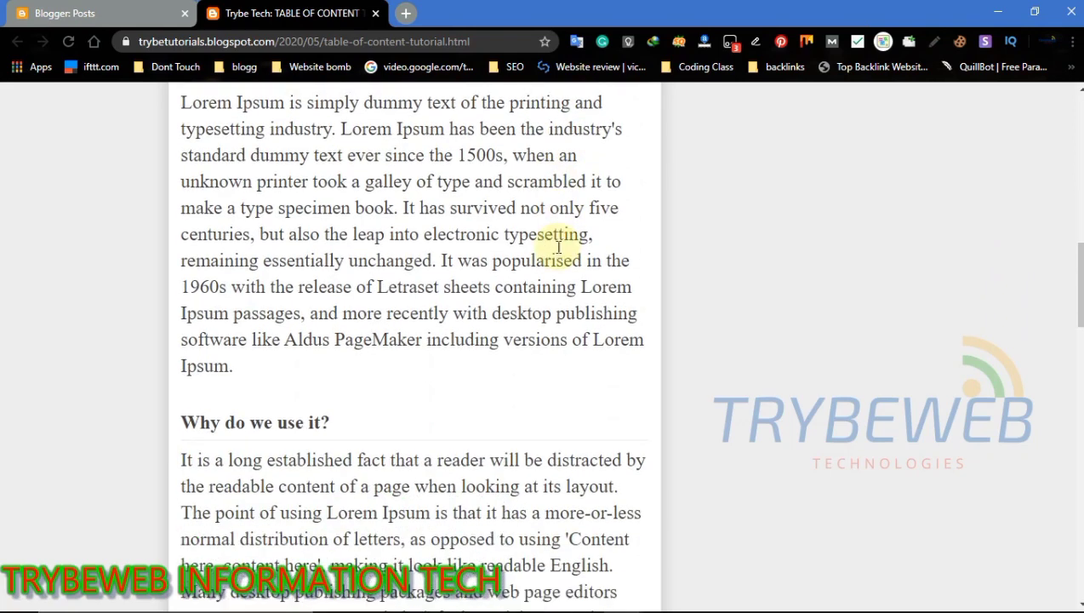
scroll(560, 247, down, 1)
scroll(559, 247, down, 1)
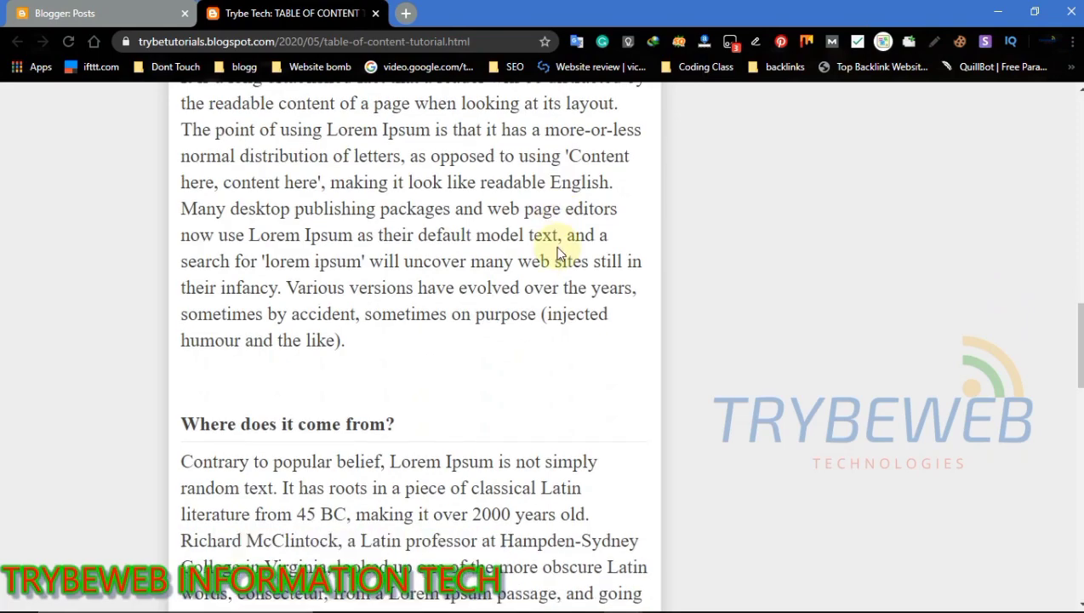
scroll(560, 247, down, 1)
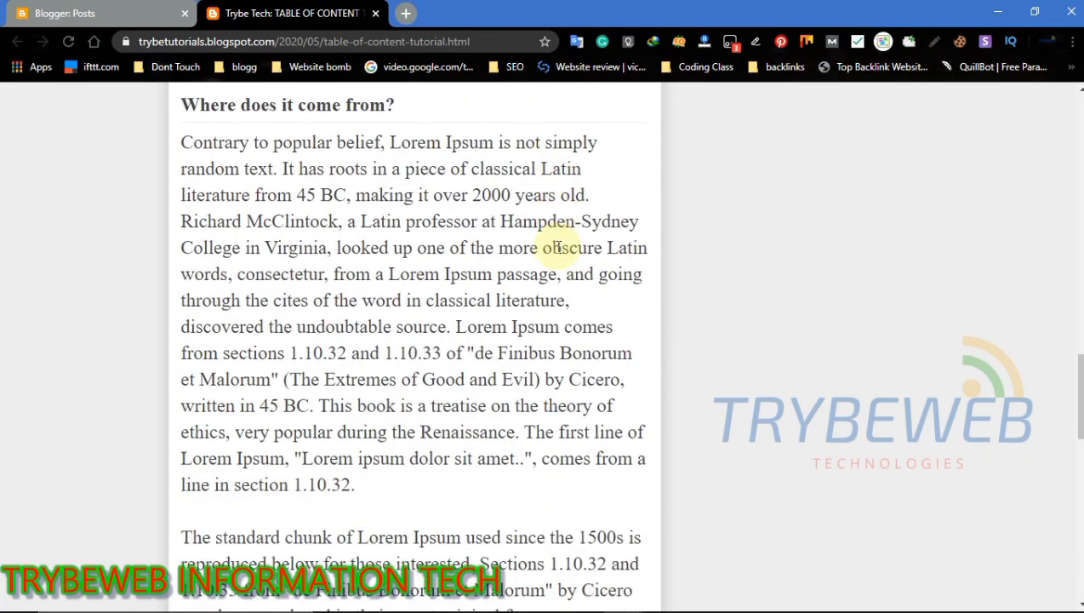
scroll(556, 249, down, 1)
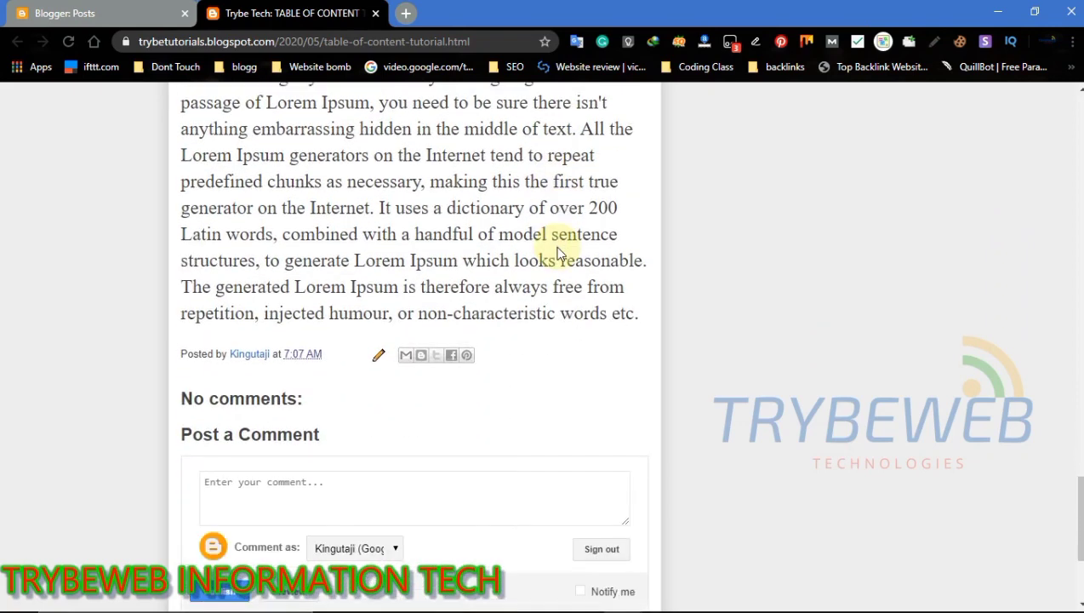
scroll(559, 252, down, 1)
scroll(559, 252, down, 1)
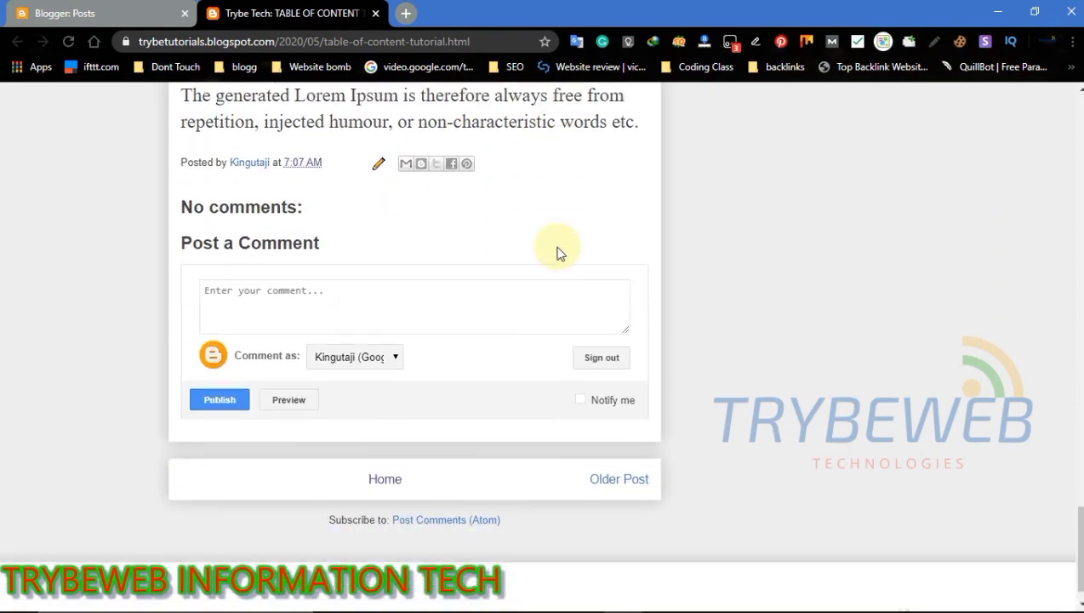
scroll(558, 252, up, 1)
scroll(559, 252, up, 5)
scroll(559, 251, up, 6)
scroll(559, 250, up, 5)
scroll(558, 252, up, 5)
scroll(558, 252, up, 2)
scroll(559, 252, down, 1)
scroll(559, 252, down, 1)
scroll(559, 252, down, 1)
scroll(558, 252, down, 1)
scroll(558, 248, down, 1)
scroll(558, 247, down, 3)
scroll(559, 247, down, 6)
scroll(558, 246, down, 5)
scroll(558, 245, up, 12)
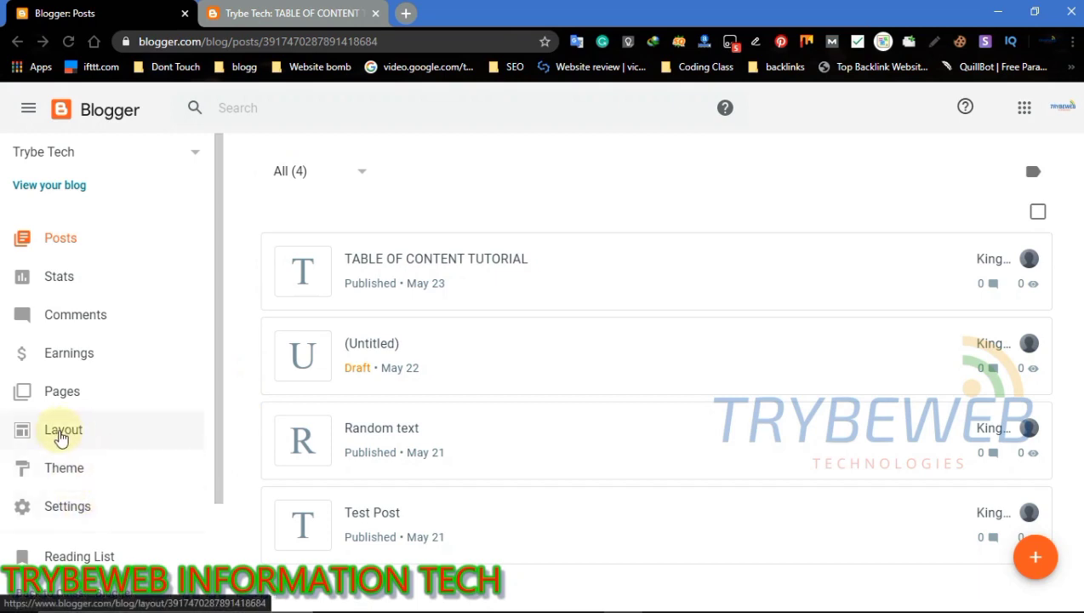
click(90, 434)
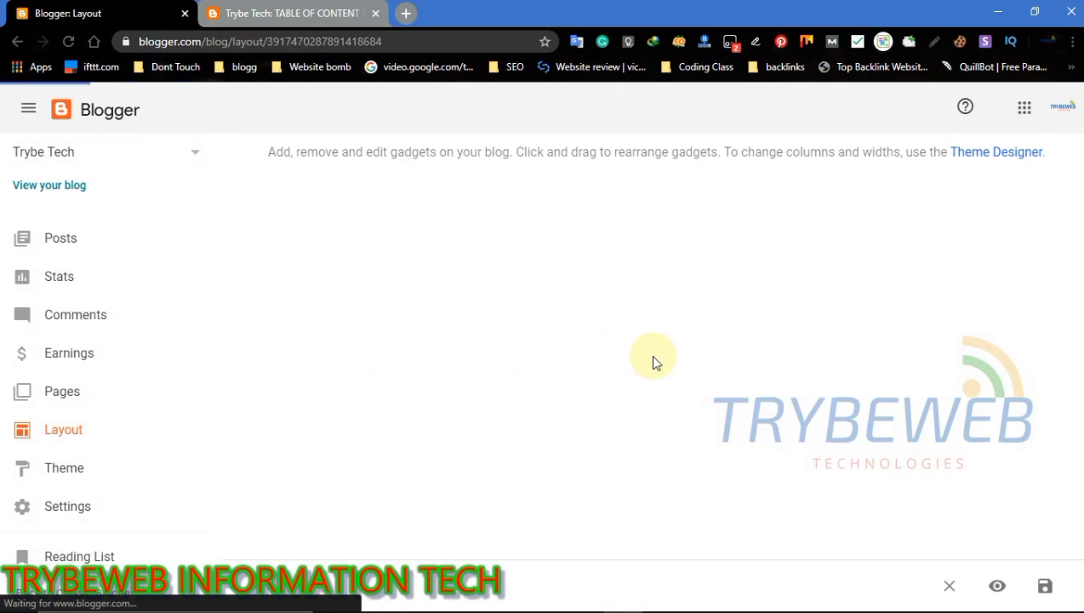
click(1004, 153)
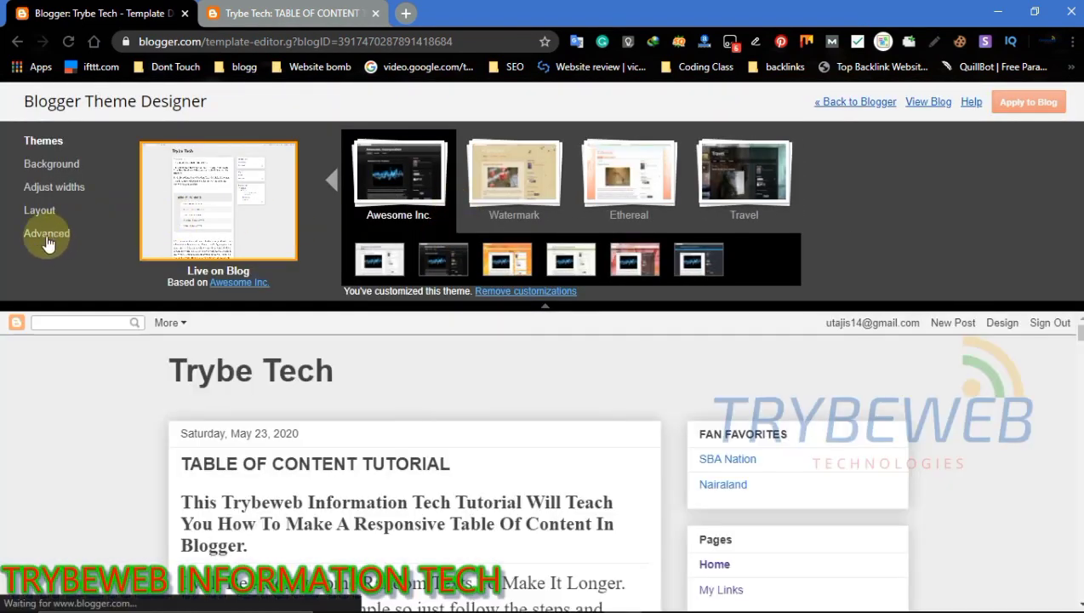
Open Advanced > Add CSS in the Theme Designer.
click(55, 235)
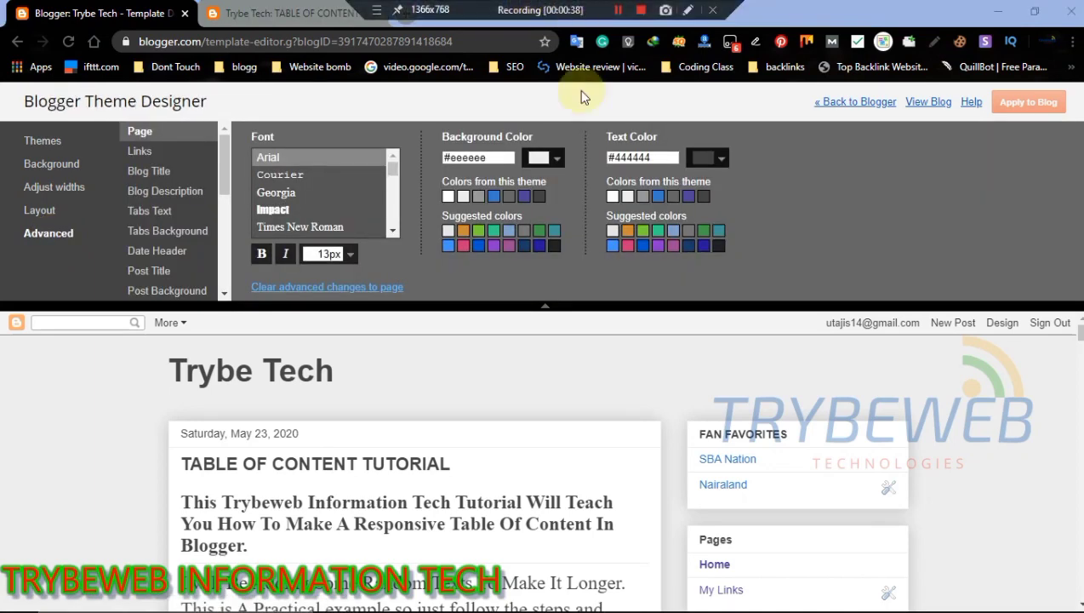
drag(218, 184, 212, 266)
click(138, 291)
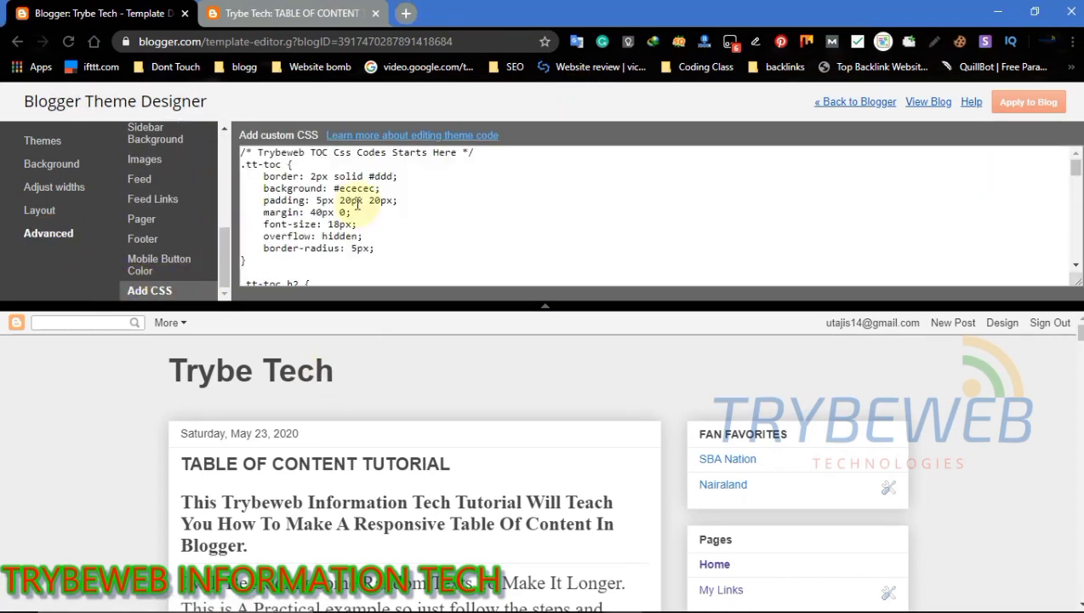
drag(242, 153, 361, 157)
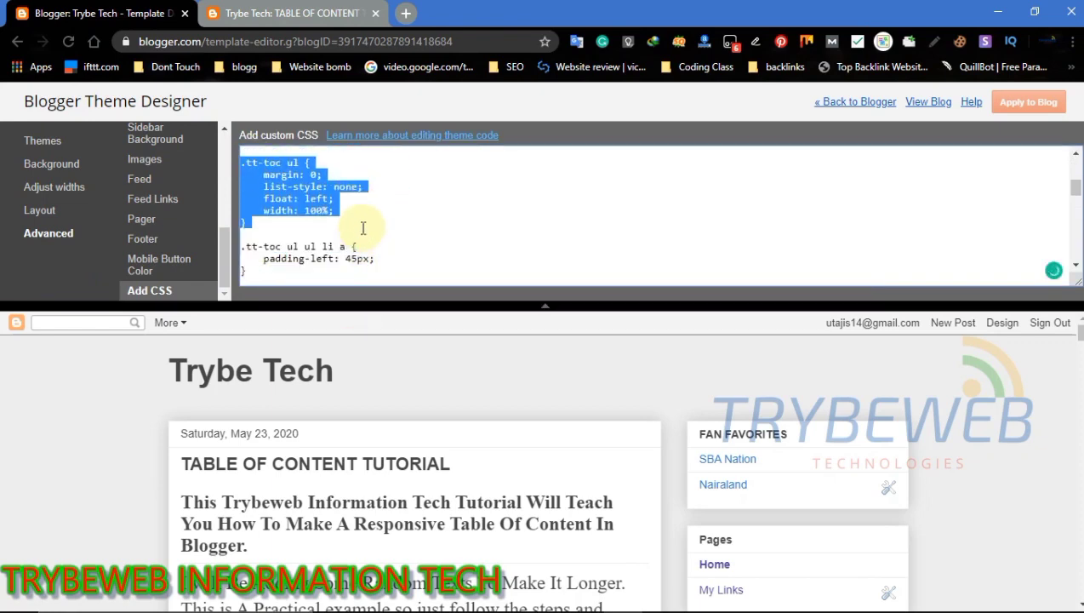
Replace the custom CSS with the prepared TOC CSS from VS Code and apply it to the blog.
click(700, 596)
key(ctrl+a)
click(697, 596)
key(ctrl+a)
key(BackSpace)
key(ctrl+v)
drag(1077, 252, 1074, 149)
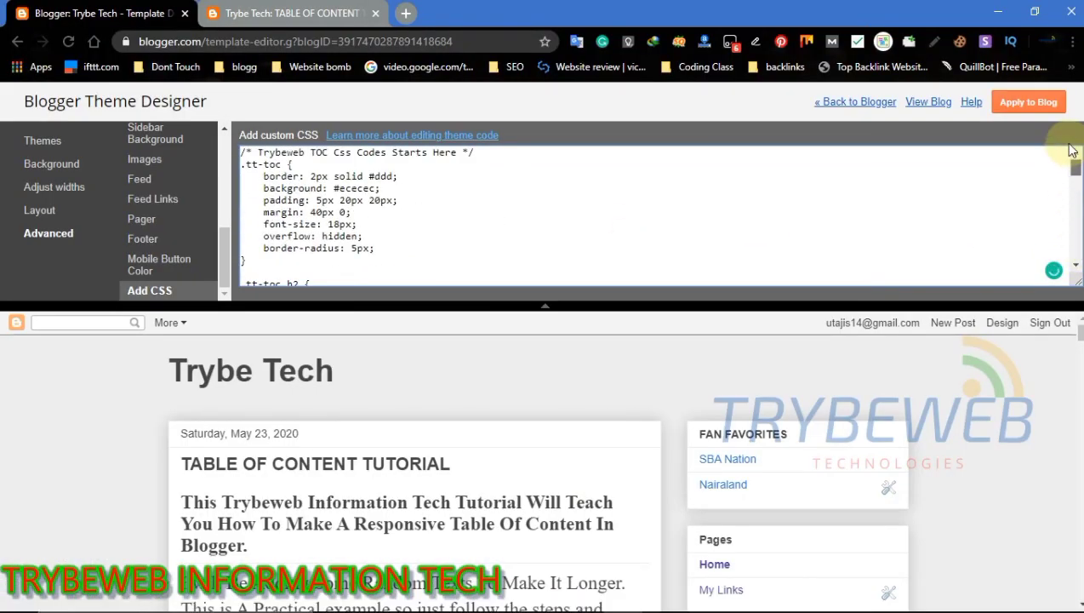
drag(241, 152, 292, 227)
click(398, 200)
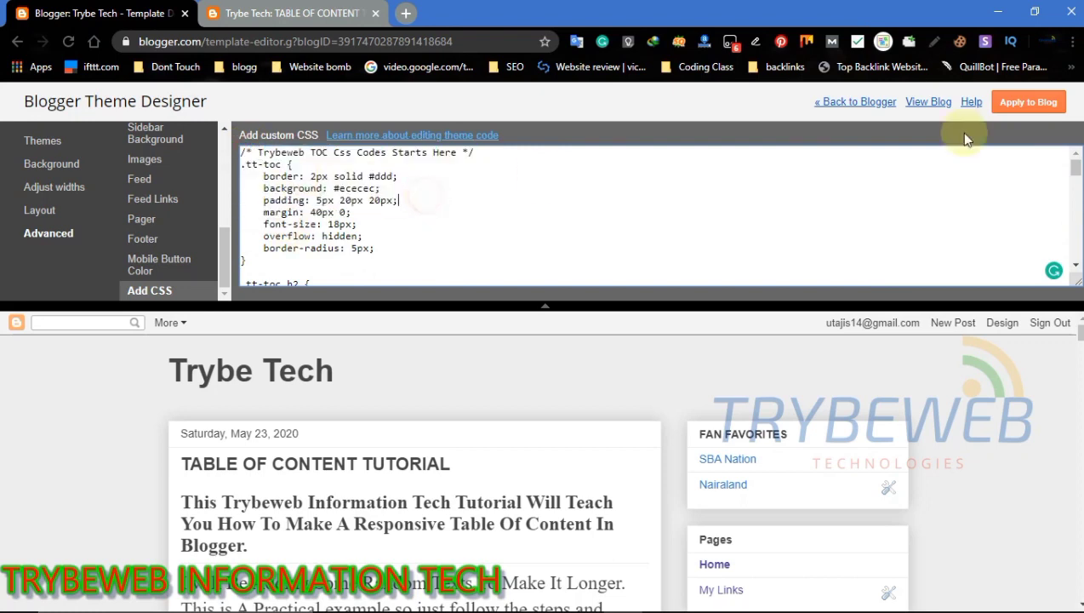
click(1030, 104)
click(861, 104)
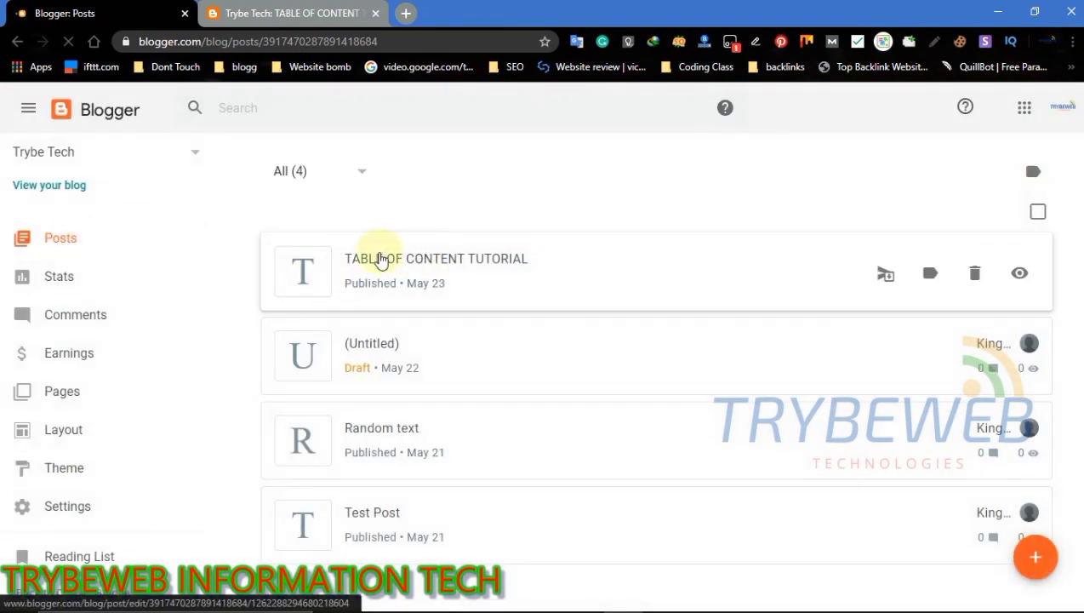
Open the TABLE OF CONTENT TUTORIAL post in the editor and scroll its body.
click(429, 260)
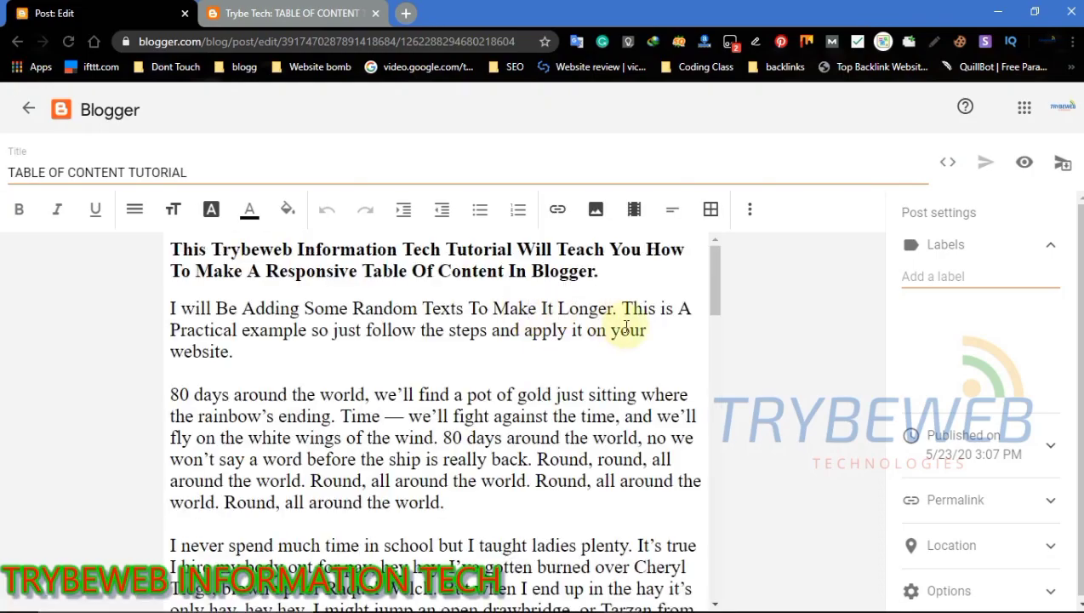
mouse_move(718, 291)
mouse_down()
mouse_move(694, 593)
mouse_move(685, 443)
mouse_move(681, 459)
mouse_move(700, 549)
mouse_move(703, 381)
mouse_move(673, 203)
mouse_up()
Remove extra blank lines and make an empty line below the intro paragraph.
click(225, 446)
key(BackSpace)
click(228, 335)
key(BackSpace)
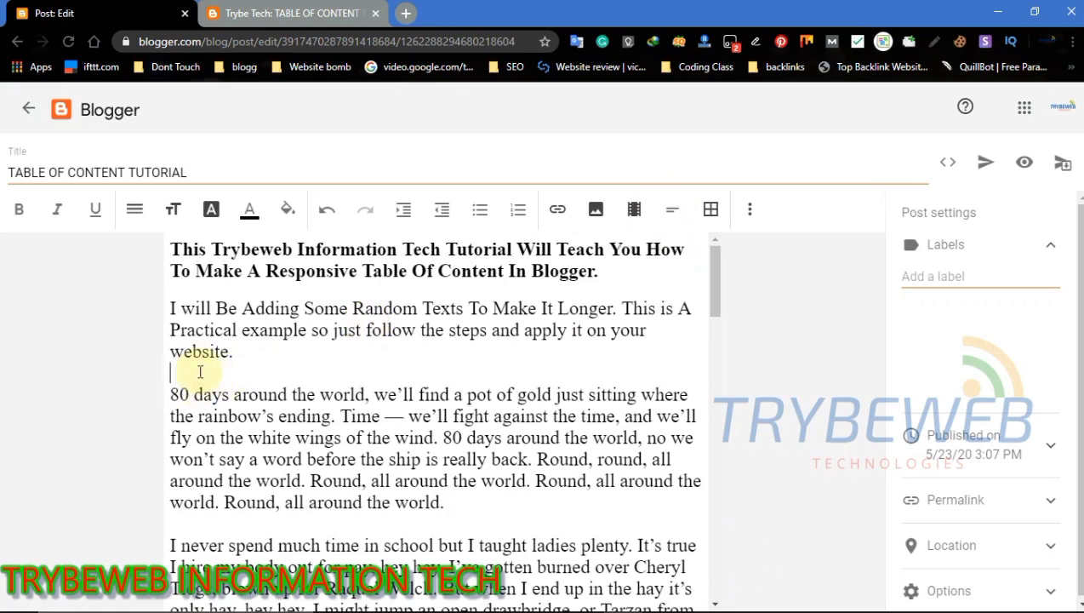
text(I)
key(Return)
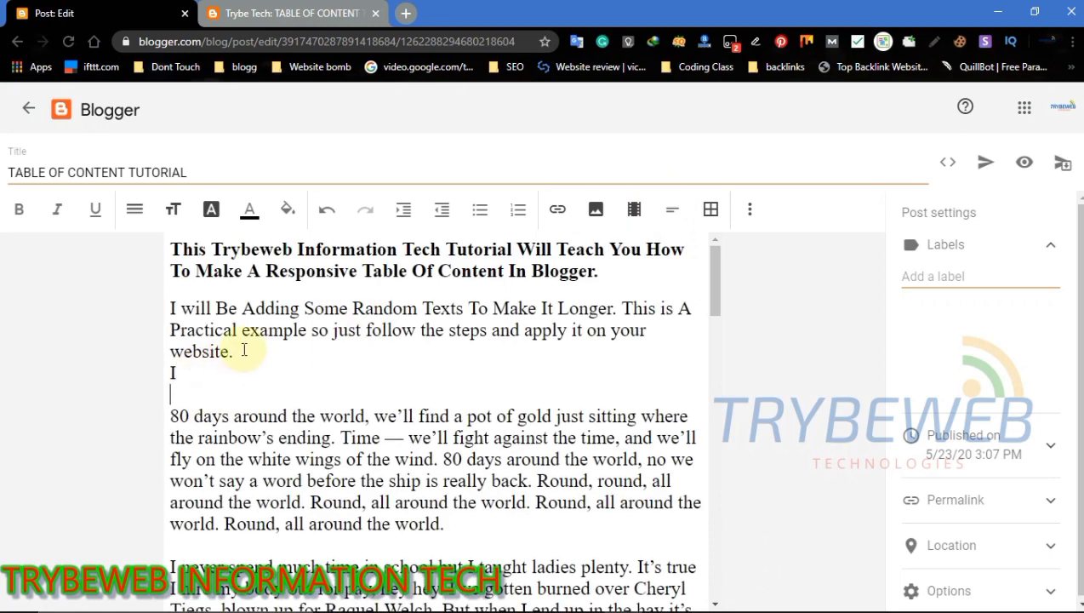
click(245, 348)
key(Return)
click(229, 389)
key(BackSpace)
Type 'I WILL PLACE TABLE OF CONTENT HERE' there and switch the post to HTML view.
text(I WILL PLACE TABLE OF CONTENT HERE)
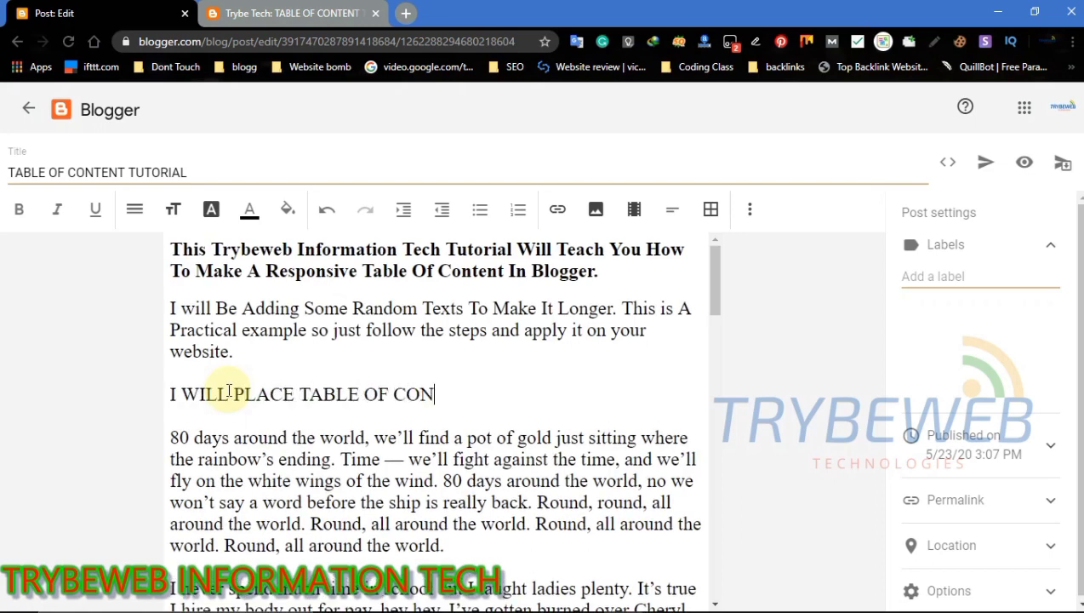
triple_click(170, 400)
click(543, 395)
click(944, 170)
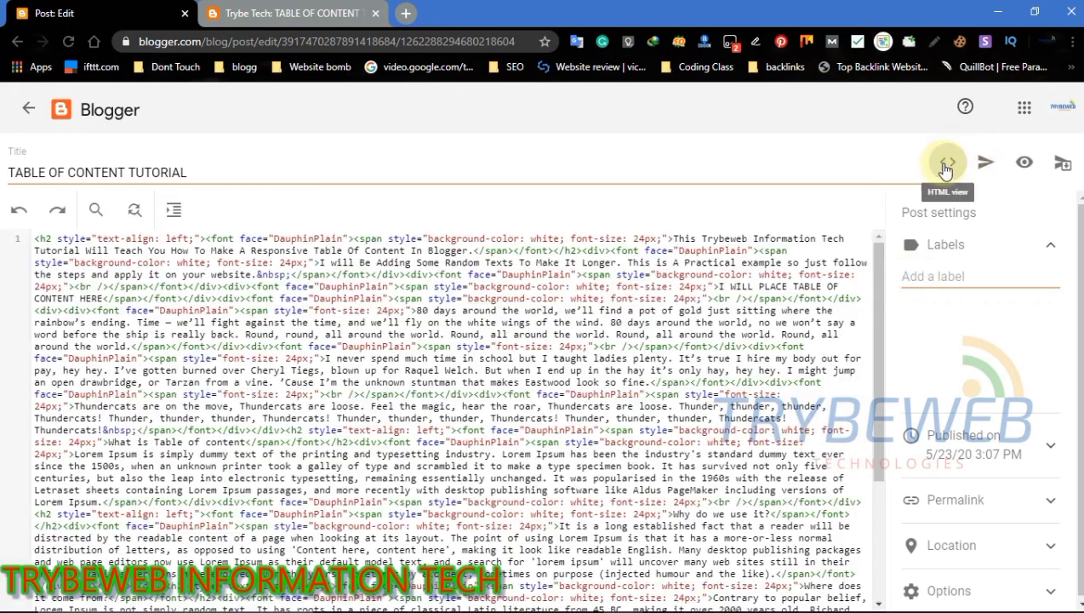
Format the post's HTML source and select the placeholder's code around line 22.
click(174, 214)
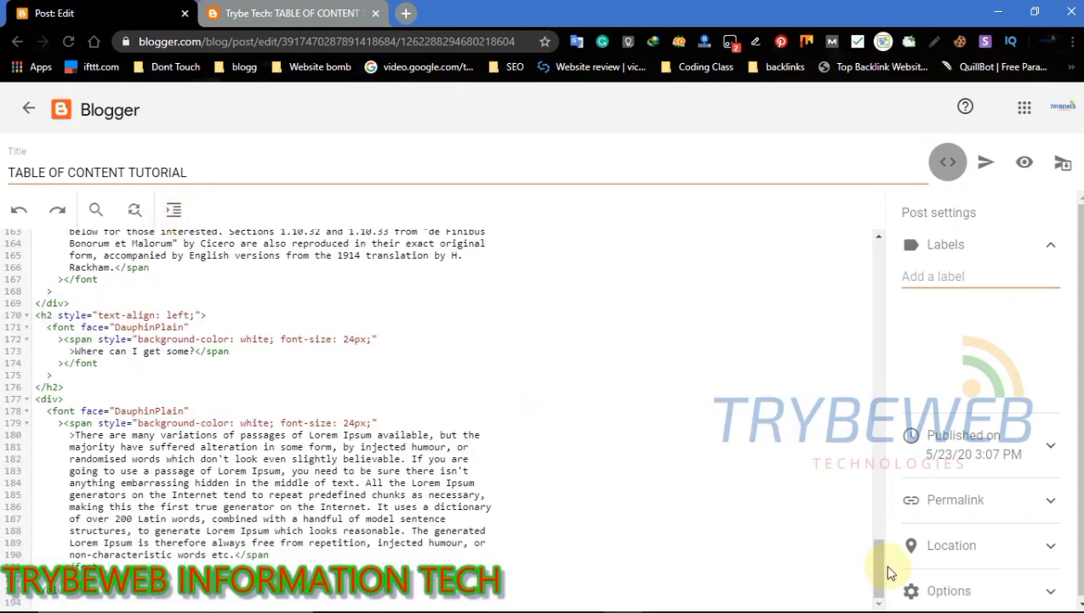
scroll(849, 317, up, 4)
scroll(849, 318, up, 20)
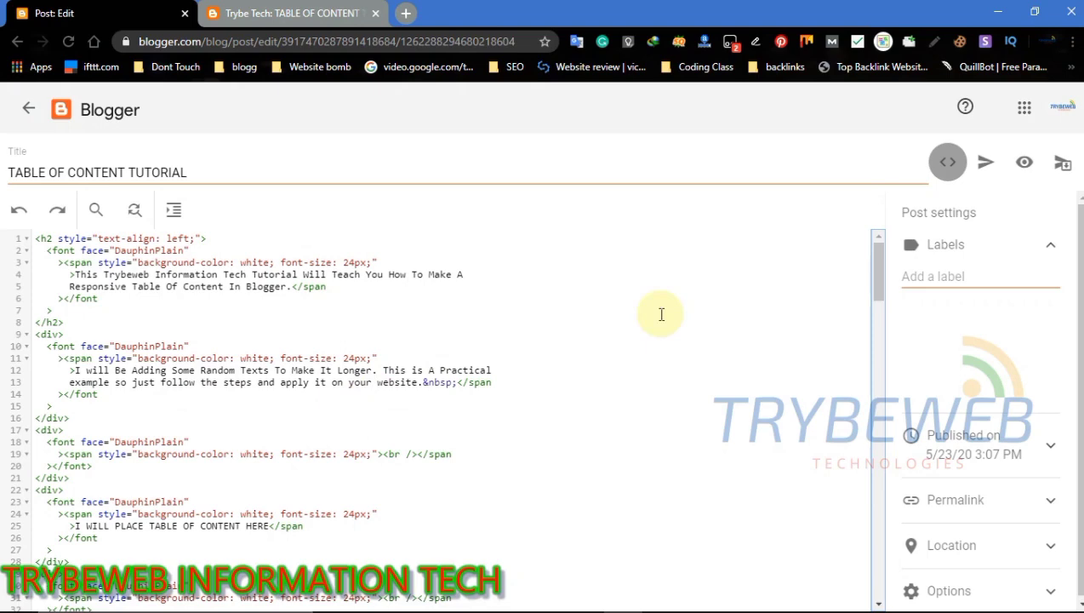
click(34, 490)
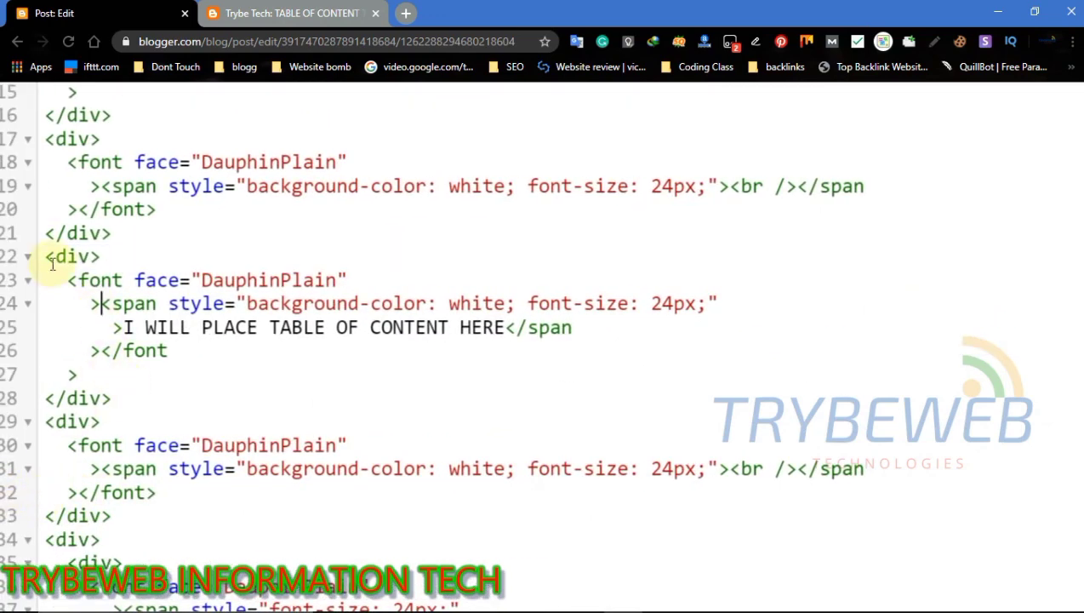
mouse_move(47, 255)
mouse_down()
mouse_move(245, 344)
mouse_move(227, 392)
mouse_up()
Select all the table-of-contents HTML in VS Code's Untitled-2 file.
click(696, 594)
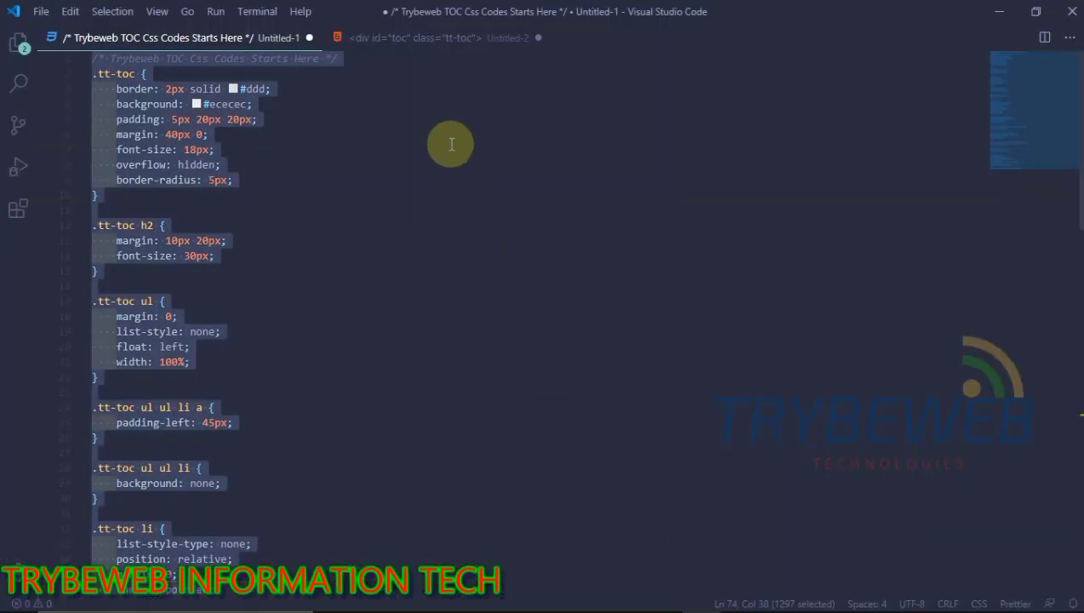
click(407, 49)
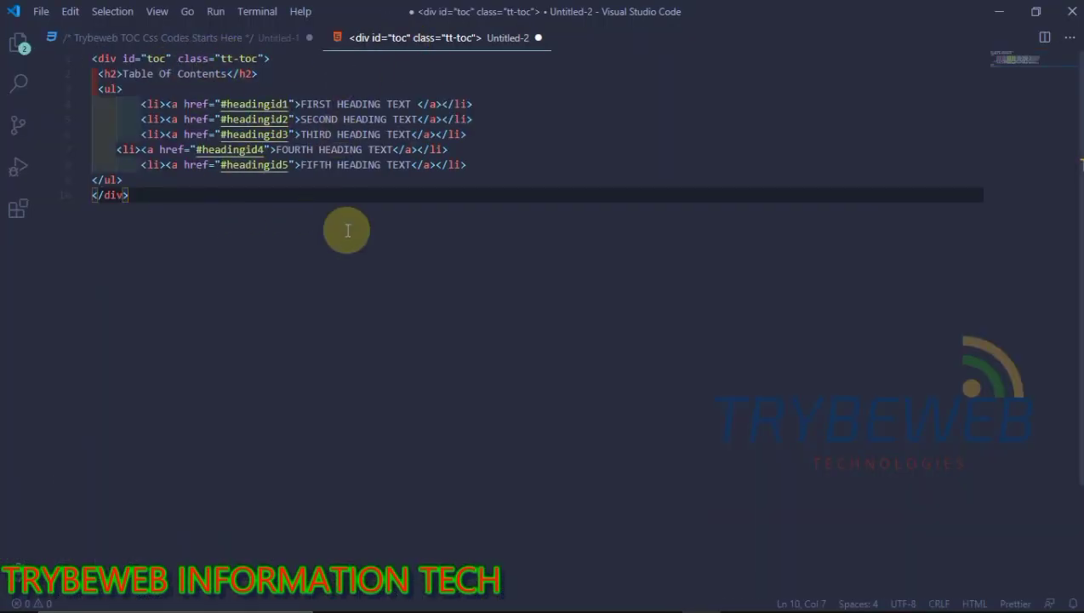
key(ctrl+a)
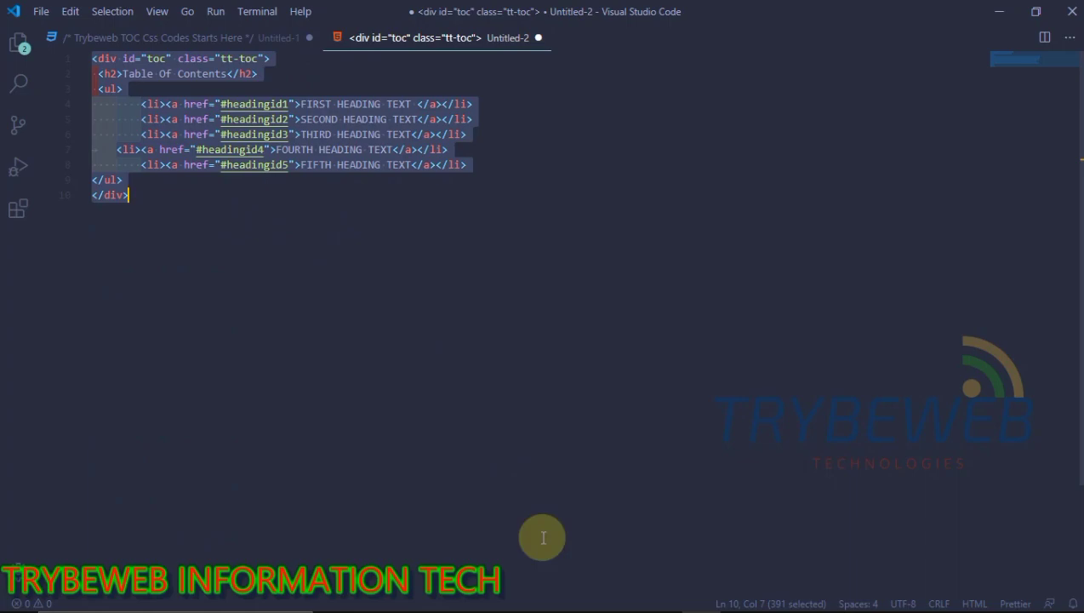
Paste the table-of-contents markup over the placeholder lines in the post HTML.
click(647, 596)
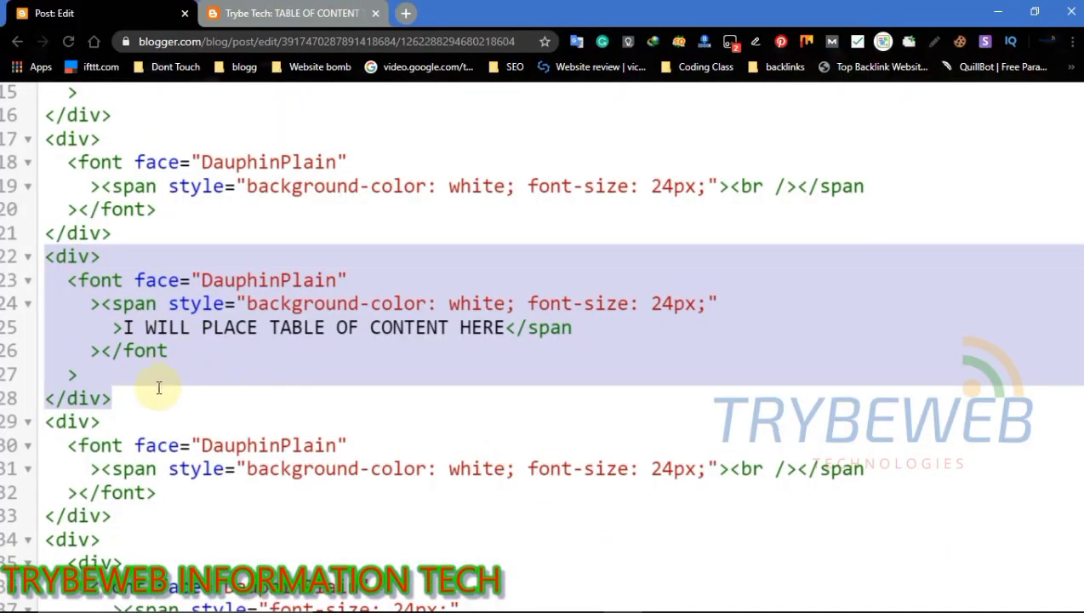
right_click(126, 404)
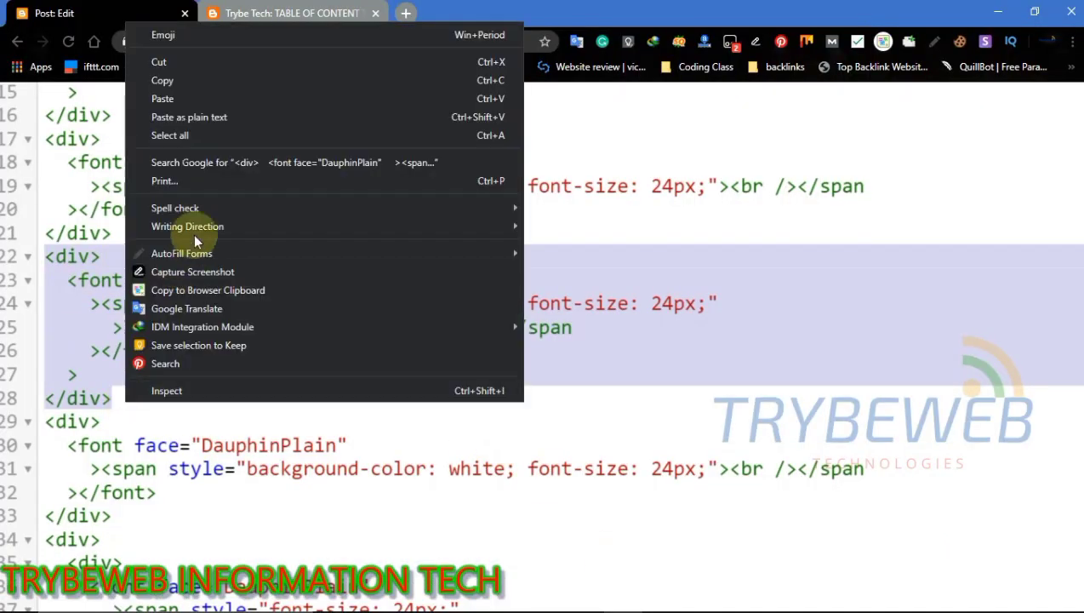
click(171, 100)
drag(47, 255, 251, 469)
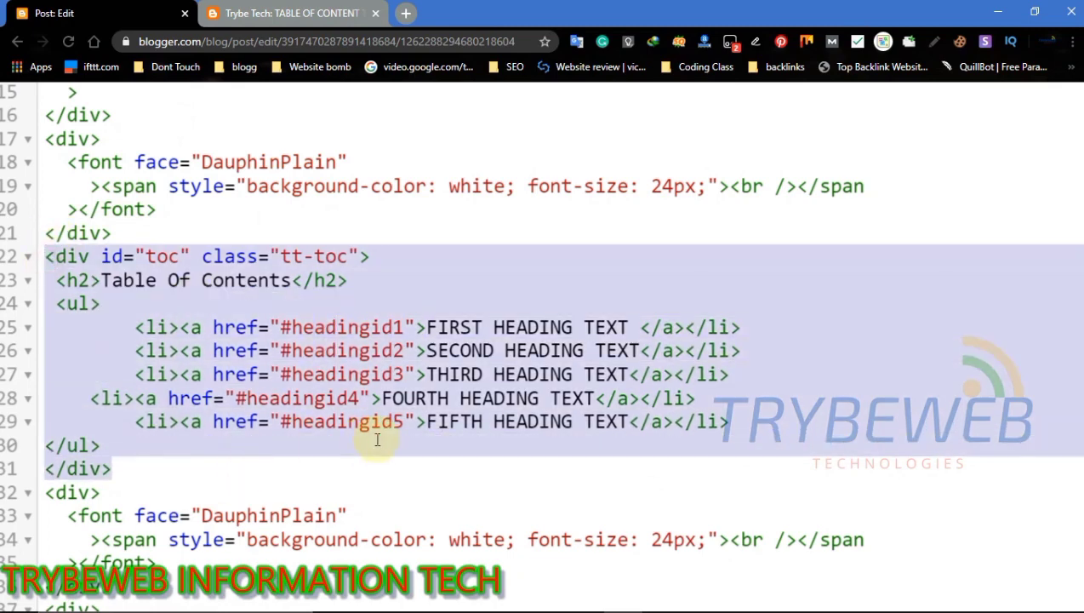
click(377, 439)
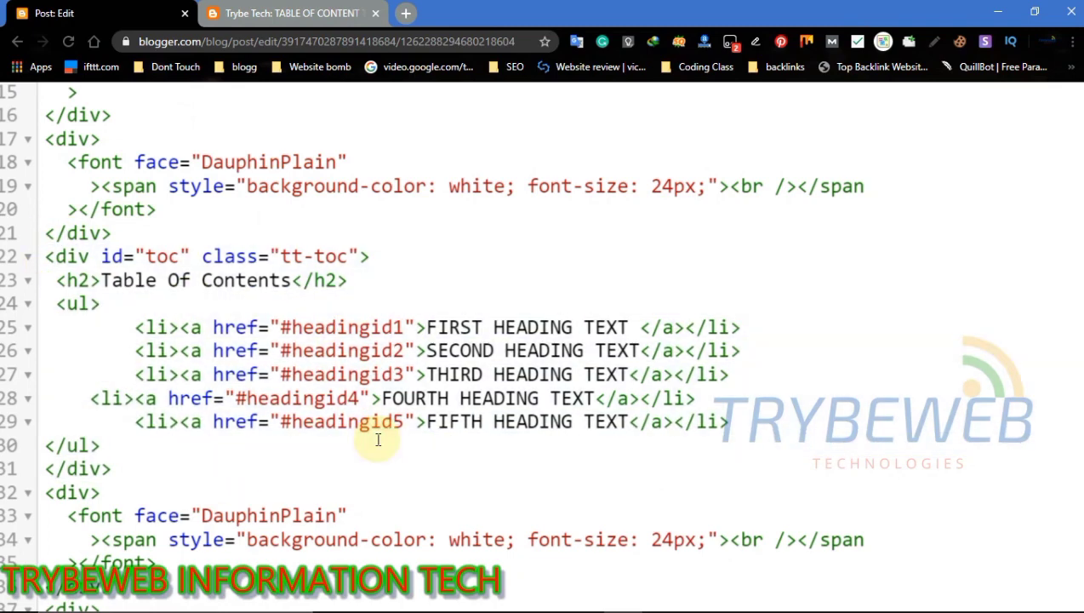
Select the heading 'What is Table of content' in the live post tab.
click(286, 13)
scroll(1078, 170, down, 1)
drag(1078, 171, 1076, 248)
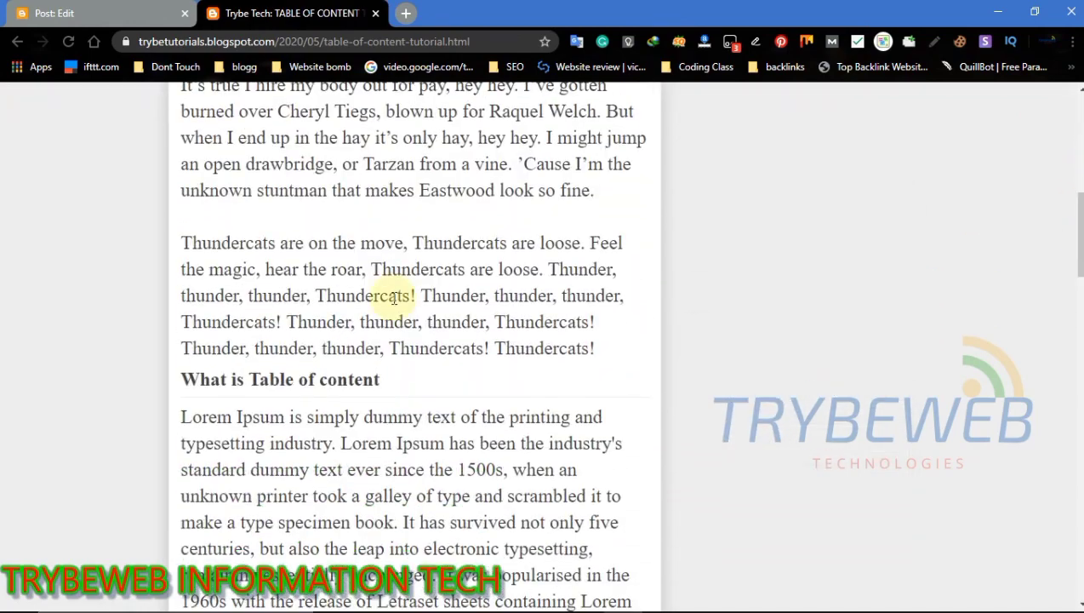
drag(221, 381, 376, 385)
click(136, 12)
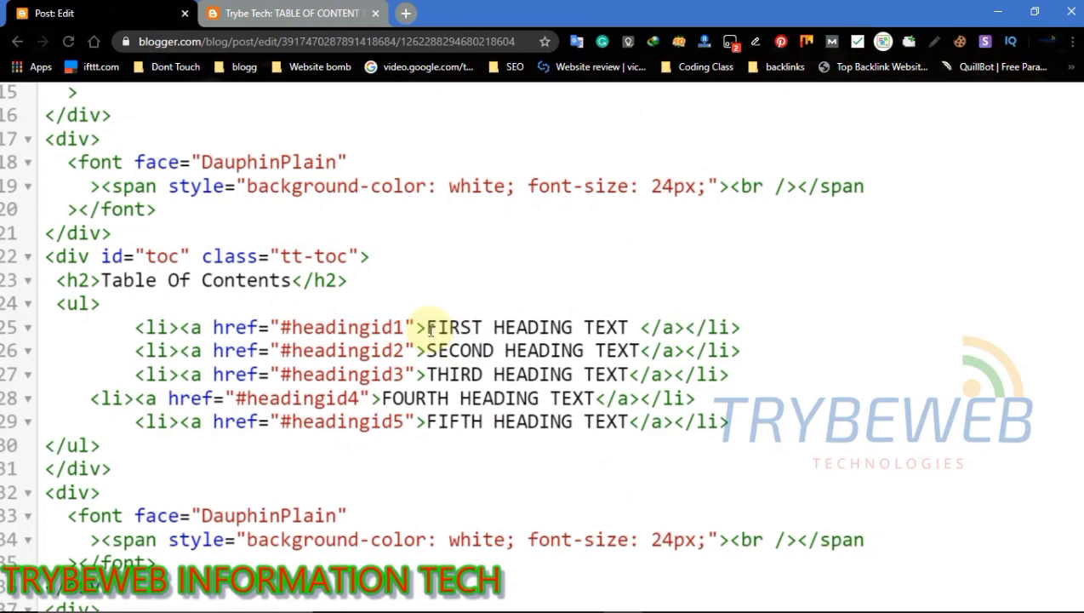
Replace FIRST and SECOND HEADING TEXT with 'What is Table of content' and 'Why do we use it?'.
drag(430, 328, 639, 329)
text(What is Table of content)
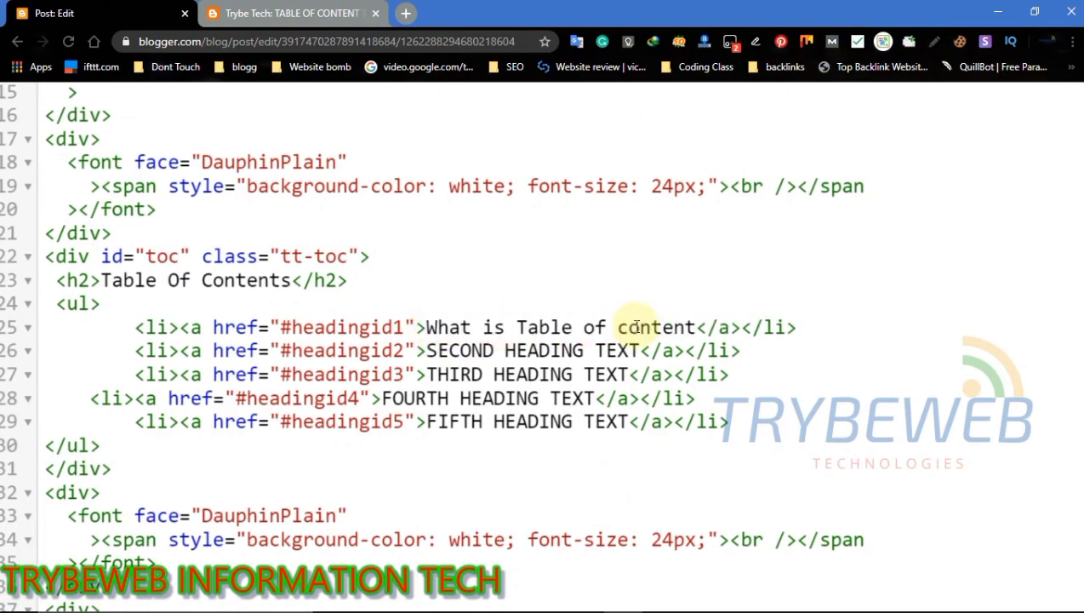
click(290, 12)
scroll(382, 392, down, 5)
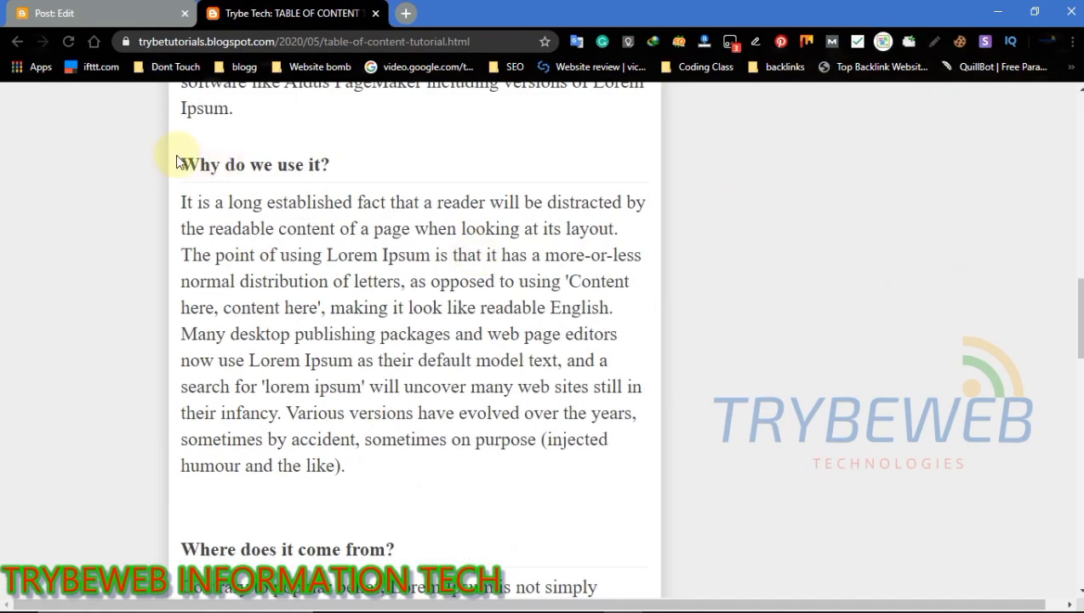
drag(181, 165, 334, 166)
key(ctrl+c)
click(137, 12)
drag(430, 353, 614, 352)
key(ctrl+v)
Replace THIRD and FOURTH HEADING TEXT with 'Where does it come from?' and 'Where can I get some?'.
click(290, 13)
drag(184, 548, 395, 554)
click(96, 10)
drag(466, 374, 626, 375)
key(ctrl+v)
click(290, 12)
drag(1075, 337, 1075, 471)
drag(180, 338, 367, 340)
key(ctrl+c)
click(102, 13)
drag(381, 399, 603, 400)
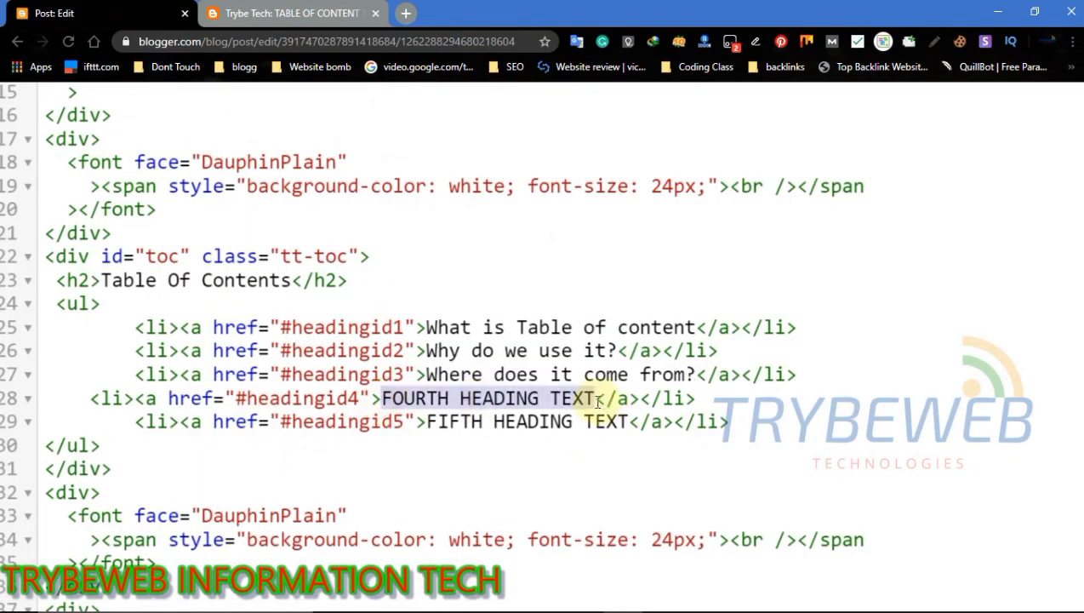
key(ctrl+v)
Replace FIFTH HEADING TEXT with a note to delete it and select that row.
click(286, 10)
scroll(358, 356, down, 3)
scroll(1040, 331, up, 5)
scroll(1040, 331, up, 10)
click(121, 11)
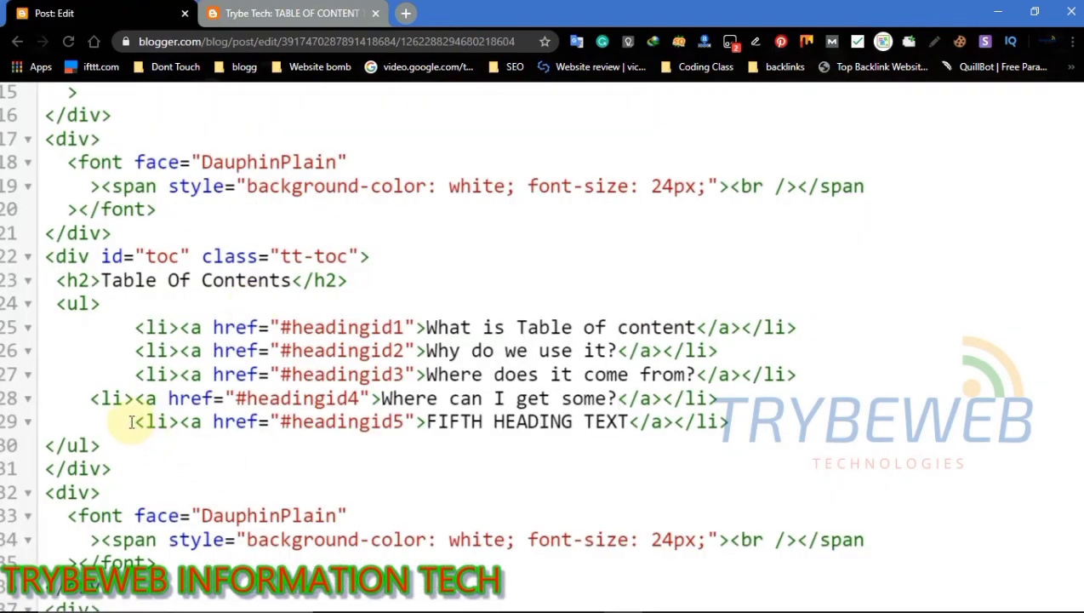
drag(132, 422, 634, 424)
click(633, 425)
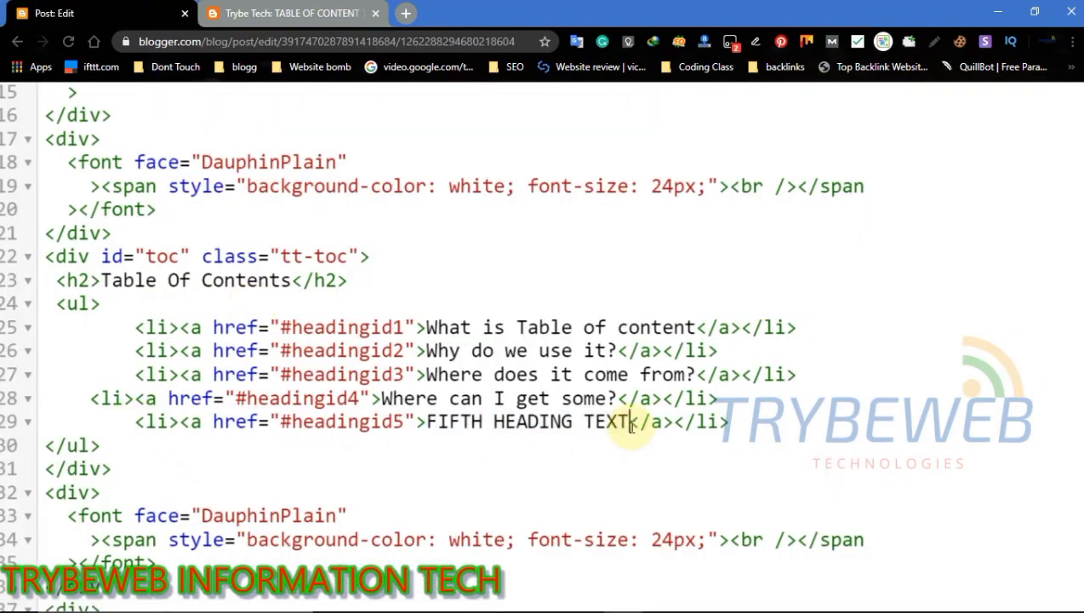
key(ctrl+shift+Left)
key(ctrl+shift+Left)
key(ctrl+shift+Left)
text(TE)
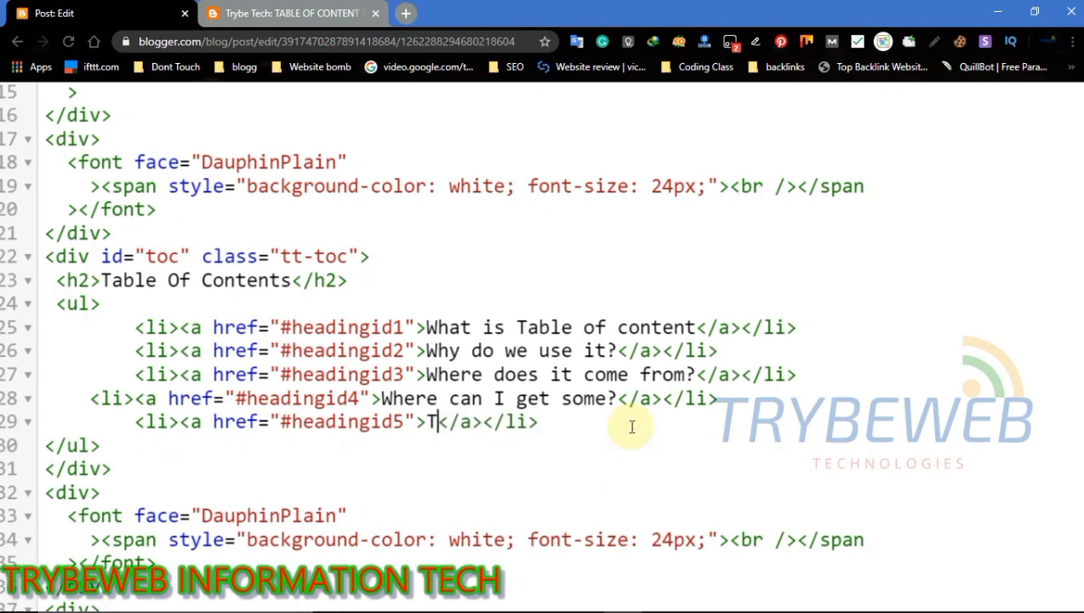
text(HERE ARE ONLY F)
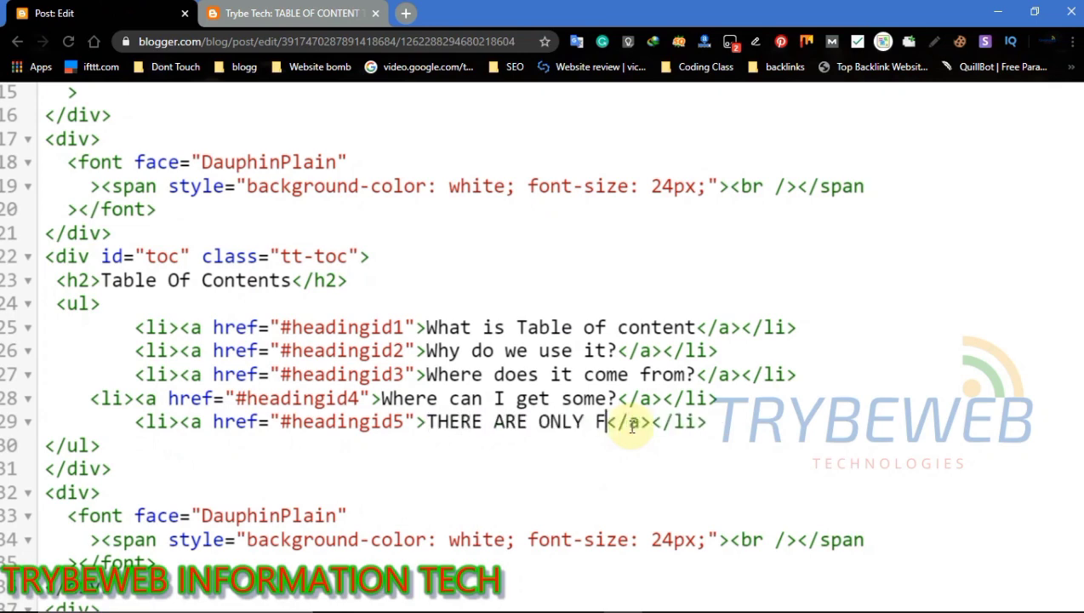
text(OUR HEADERS, SO )
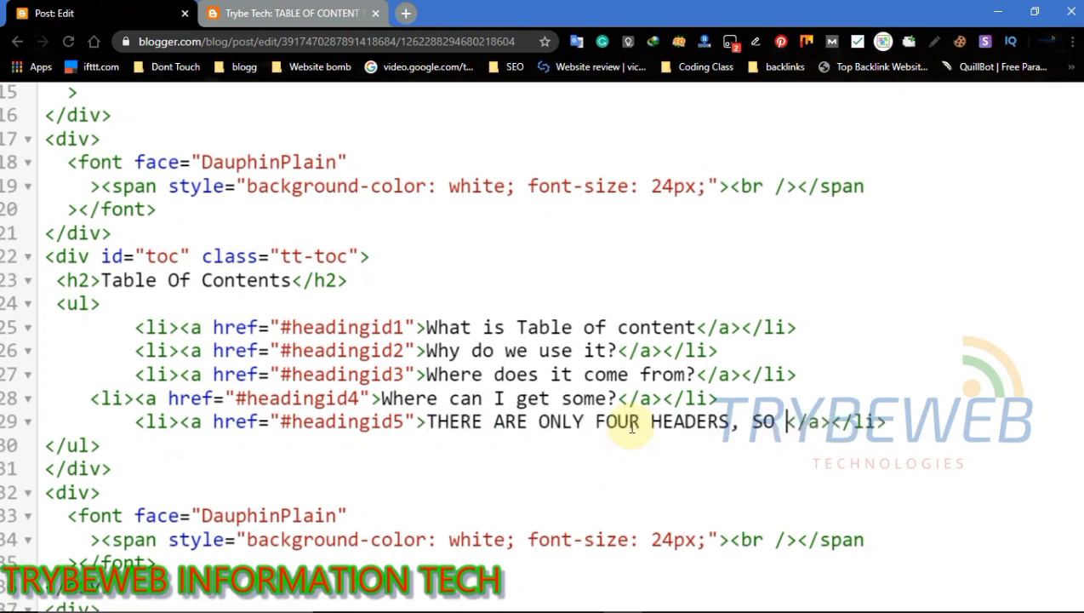
text(I WILL DELET)
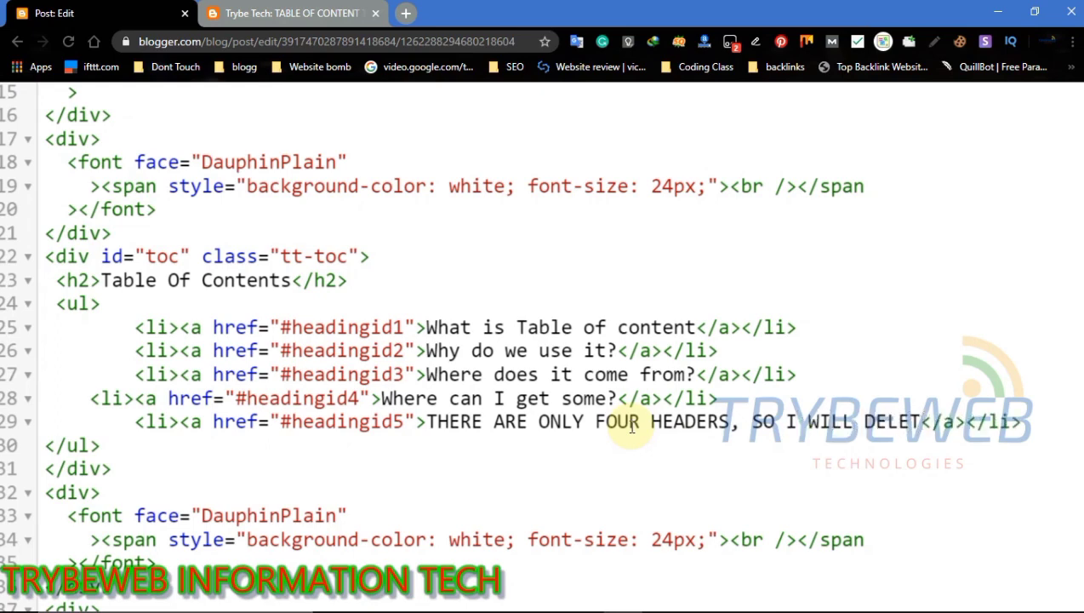
text(HIS ROW)
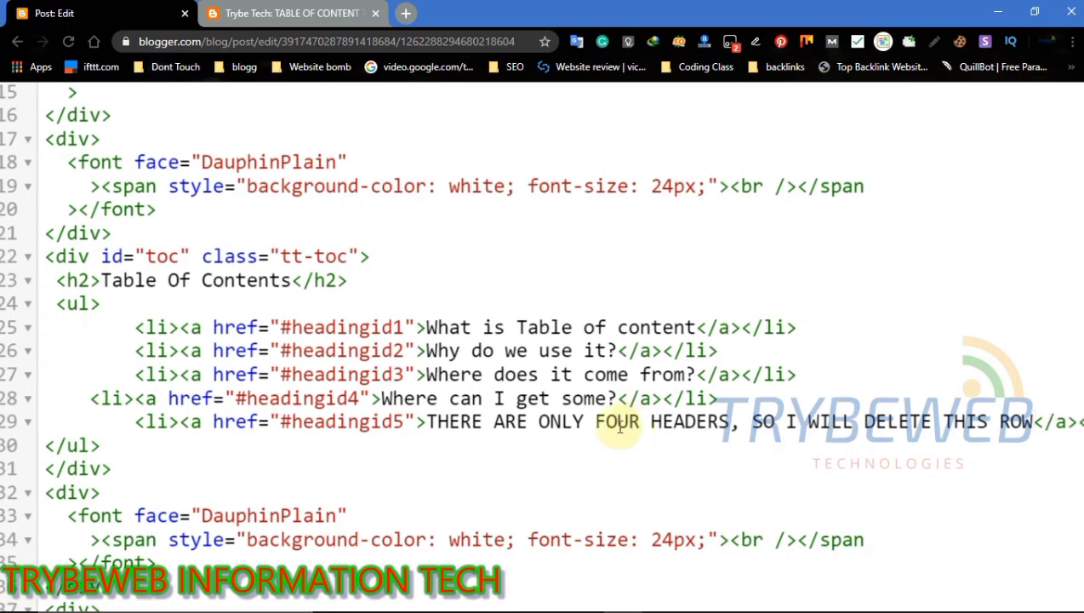
drag(136, 421, 1075, 424)
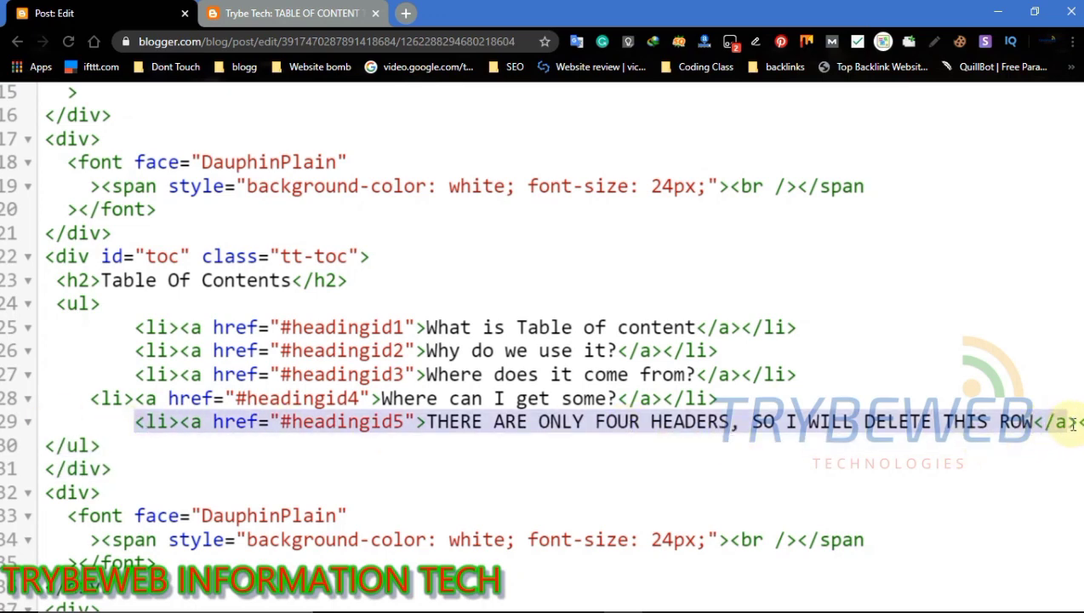
Delete the unused fifth list item and retarget the first link to What_is_Table_of_content.
key(Delete)
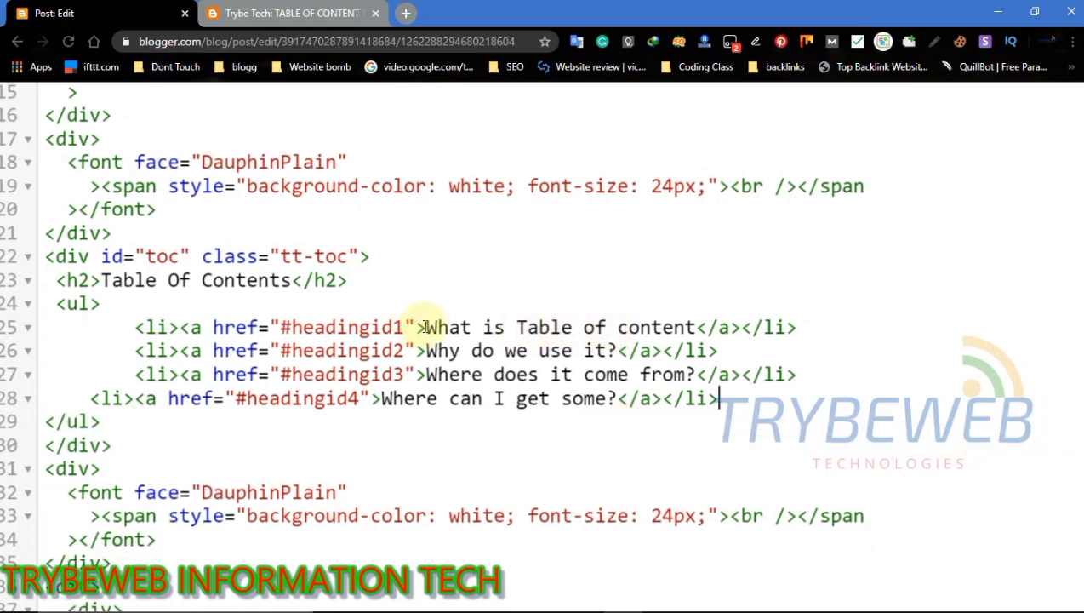
drag(425, 327, 691, 331)
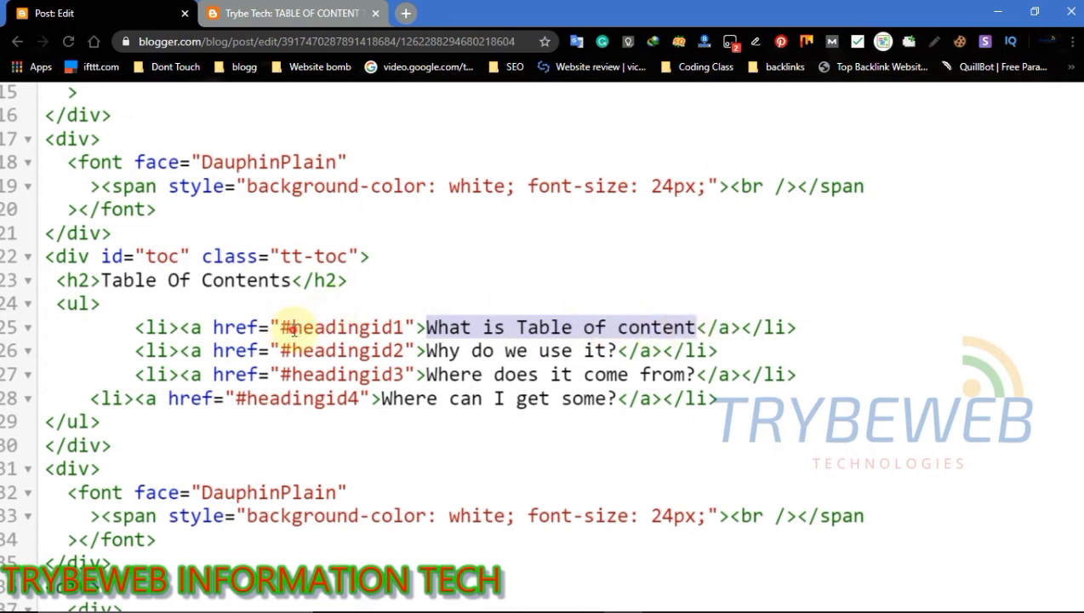
drag(292, 331, 696, 325)
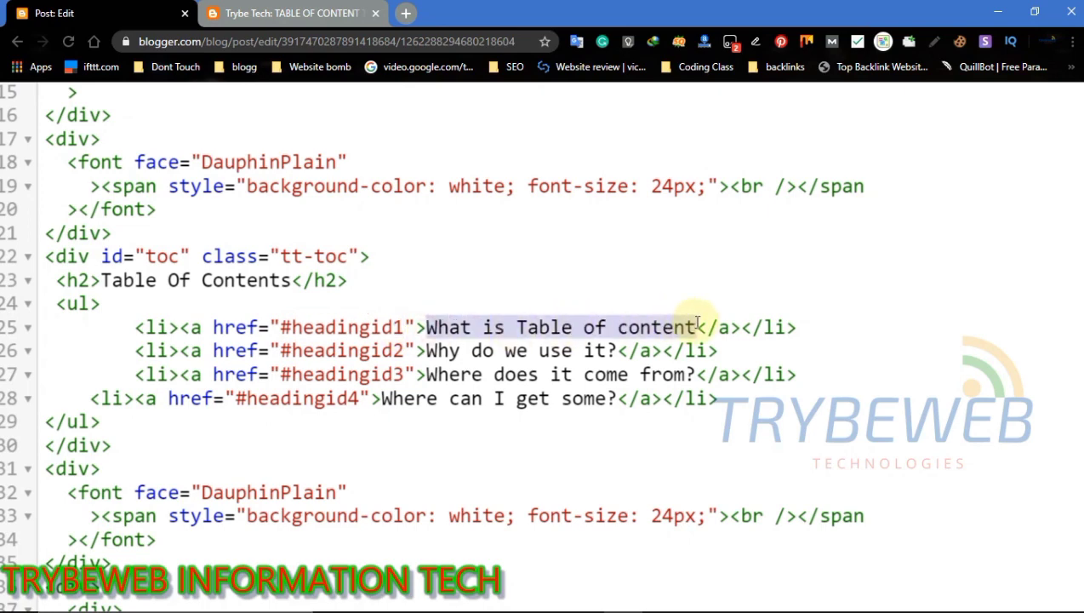
drag(406, 328, 289, 328)
right_click(306, 324)
click(340, 309)
click(347, 327)
key(BackSpace)
text(_)
key(BackSpace)
text(_)
key(BackSpace)
text(_is_Table_of_content)
click(482, 327)
key(BackSpace)
text(_is_Table_of_content)
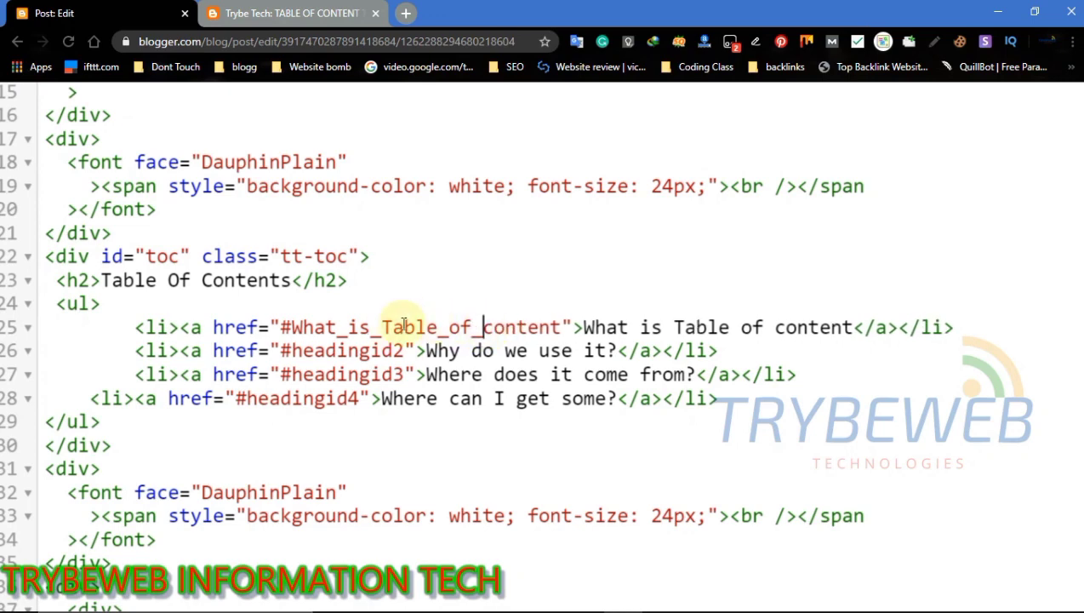
Replace headingid2 in the second link's target with Why_do_we_use_it.
drag(427, 351, 589, 352)
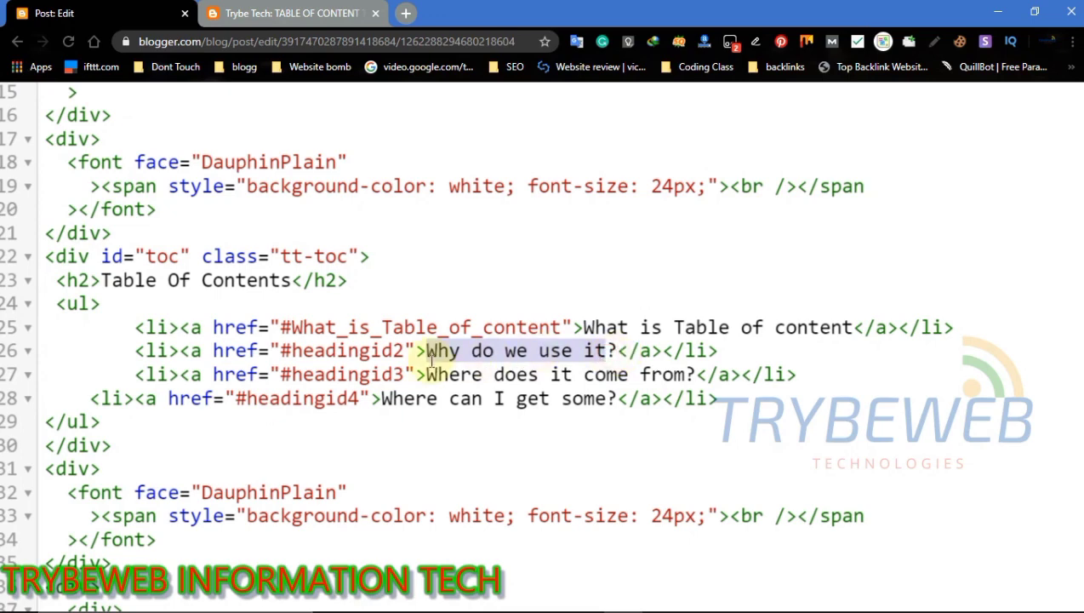
click(406, 351)
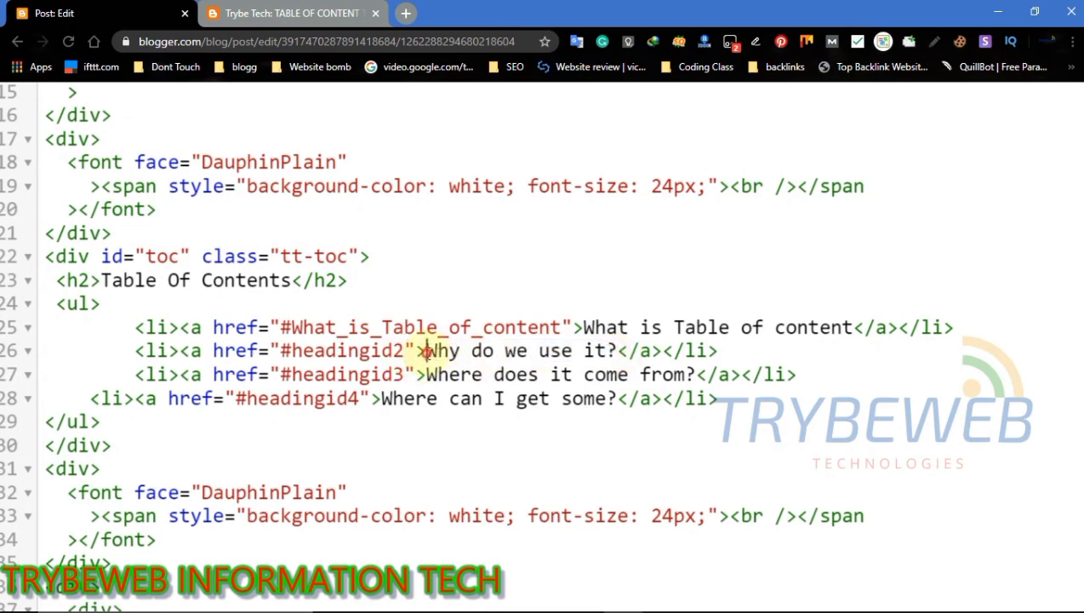
drag(426, 350, 600, 349)
right_click(568, 351)
click(605, 293)
drag(406, 350, 304, 351)
right_click(314, 352)
click(340, 308)
click(337, 351)
key(BackSpace)
text(_)
key(BackSpace)
text(_do_we use it)
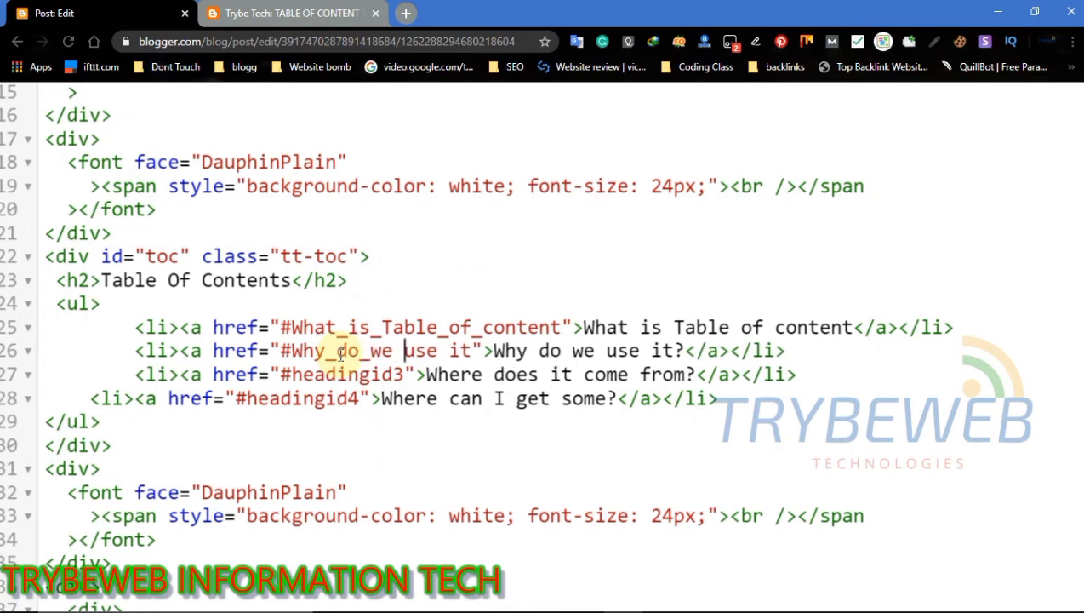
key(BackSpace)
text(_)
key(BackSpace)
text(_)
Replace headingid3 in the third link's target with Where_does_it_come_from.
drag(428, 374, 688, 378)
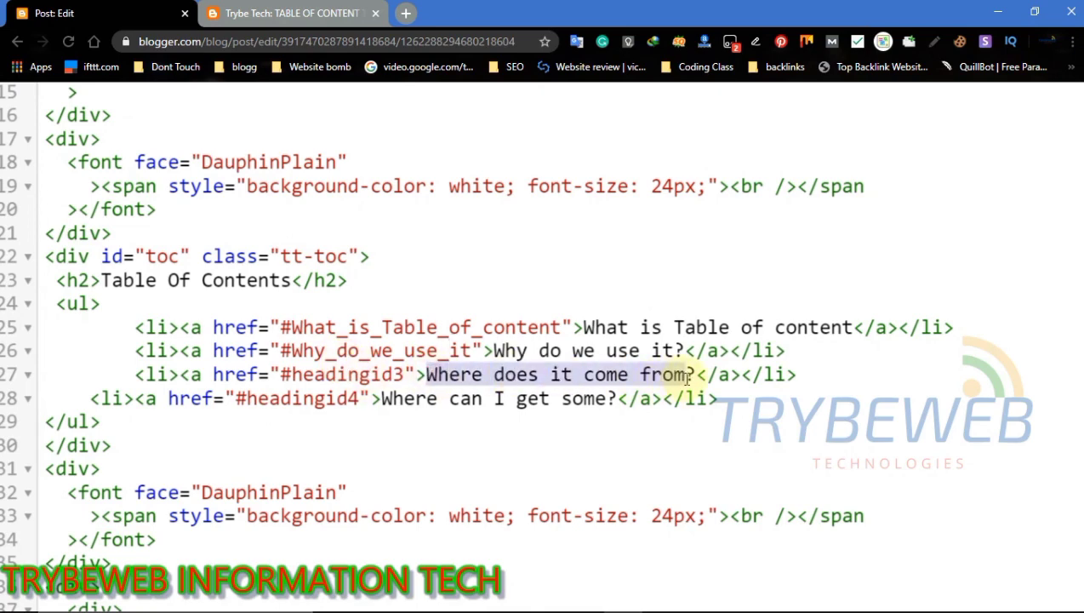
drag(407, 376, 294, 383)
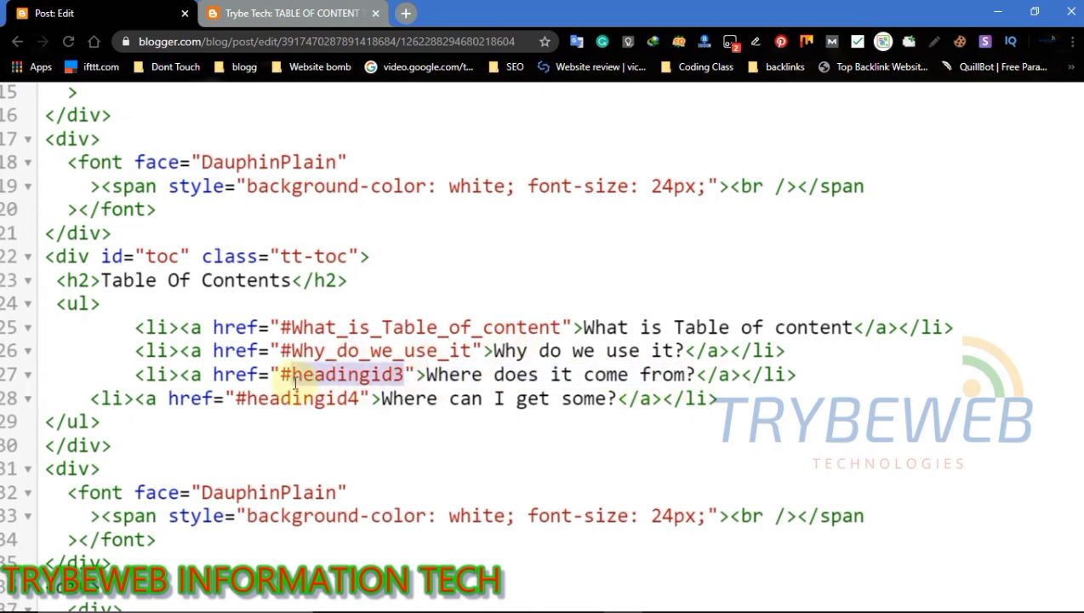
key(ctrl+v)
click(354, 375)
key(BackSpace)
text(_)
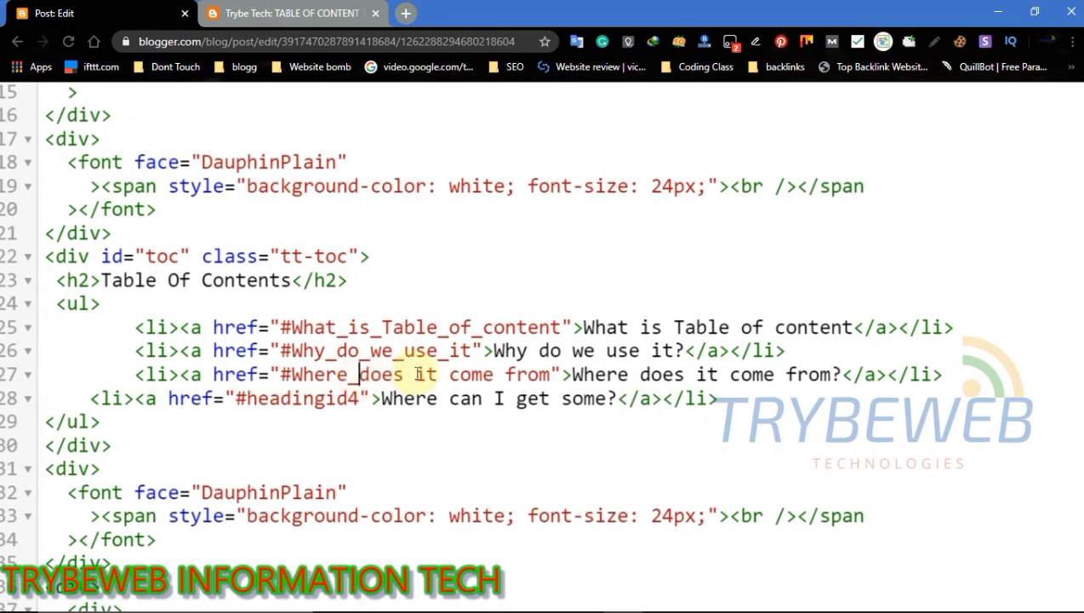
click(416, 376)
key(BackSpace)
text(_)
click(449, 375)
key(BackSpace)
text(_)
click(505, 376)
key(BackSpace)
text(_it_)
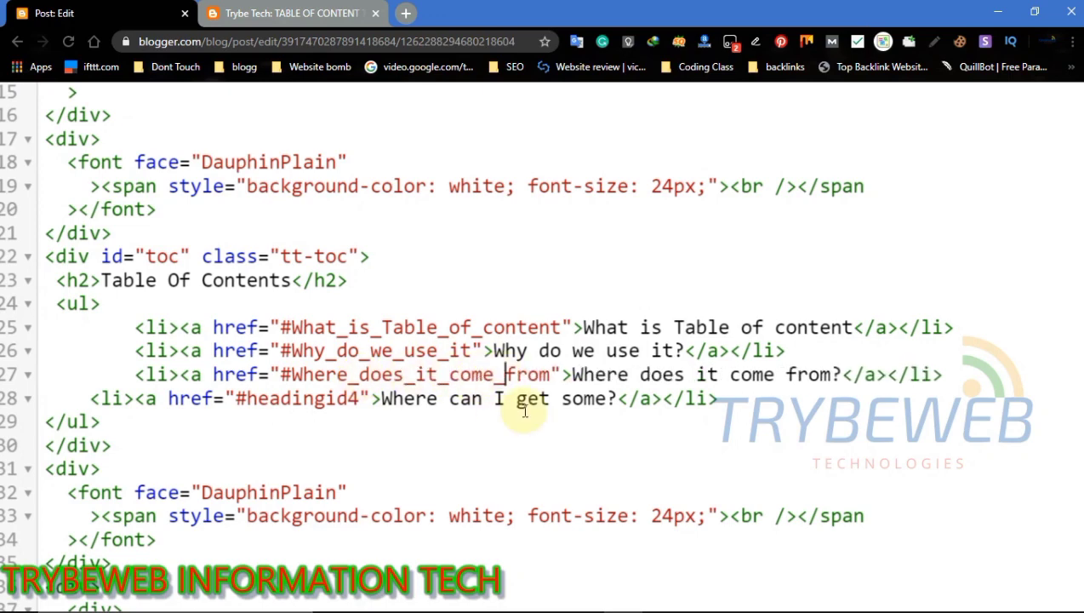
Replace headingid4 with Where_can_I_get_some, then view the published post.
drag(381, 399, 602, 400)
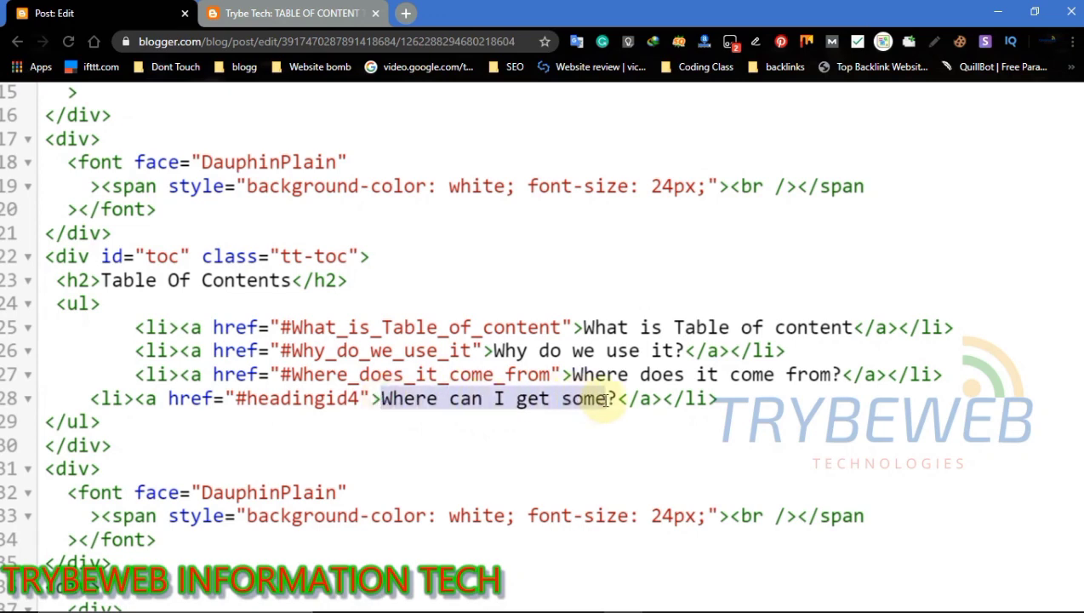
key(ctrl+c)
click(357, 398)
double_click(358, 399)
key(ctrl+v)
click(315, 398)
key(BackSpace)
text(_)
key(BackSpace)
text(_)
click(382, 398)
key(BackSpace)
text(_)
key(BackSpace)
text(_)
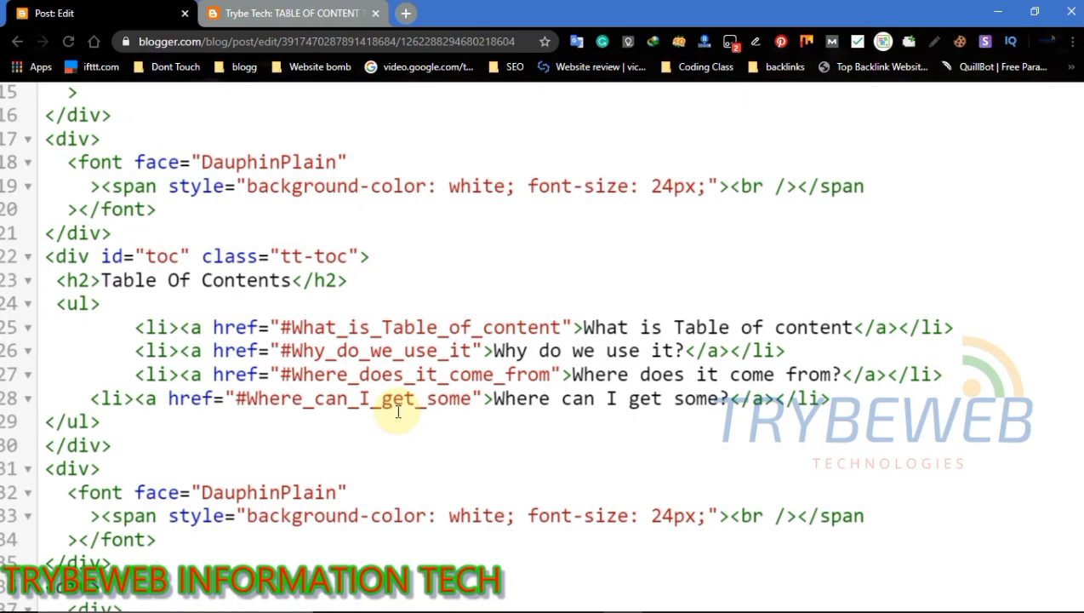
click(285, 13)
Back in the HTML code, copy the first link's target What_is_Table_of_content.
drag(1077, 340, 1052, 151)
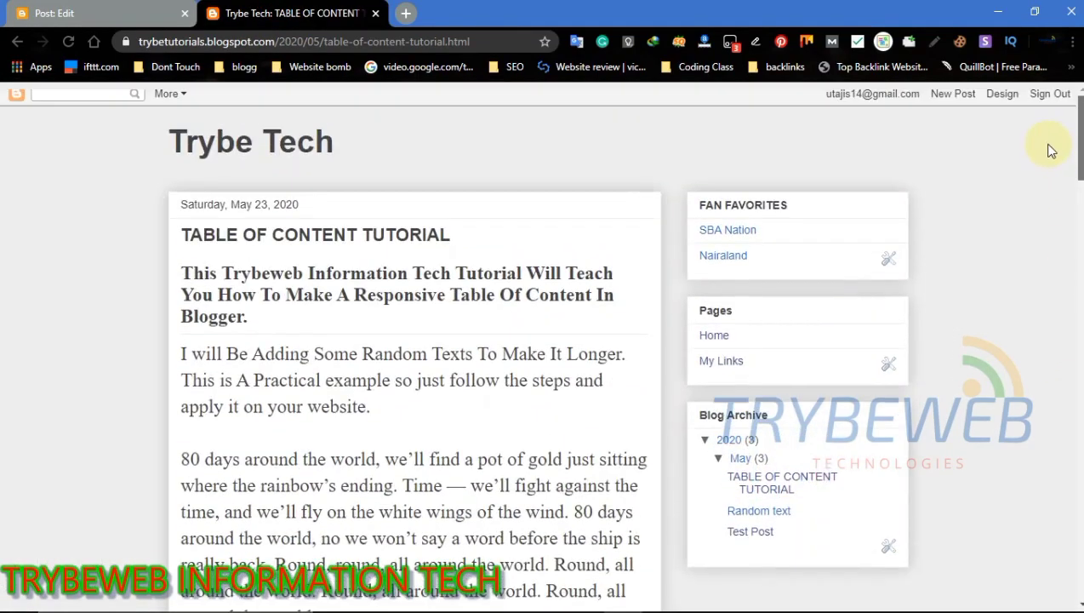
scroll(1052, 170, down, 3)
scroll(852, 230, down, 5)
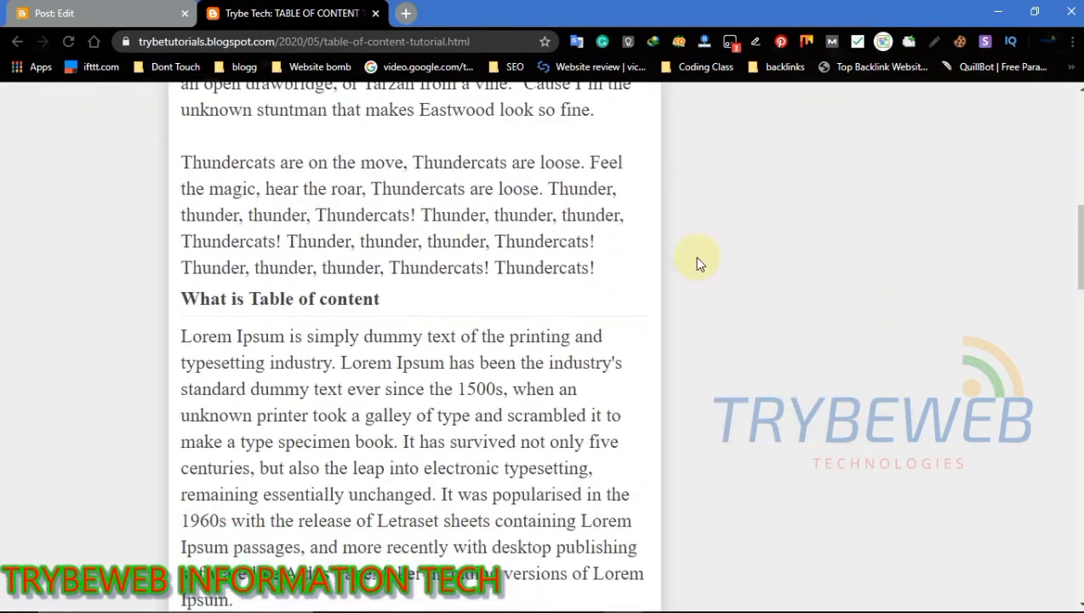
click(86, 12)
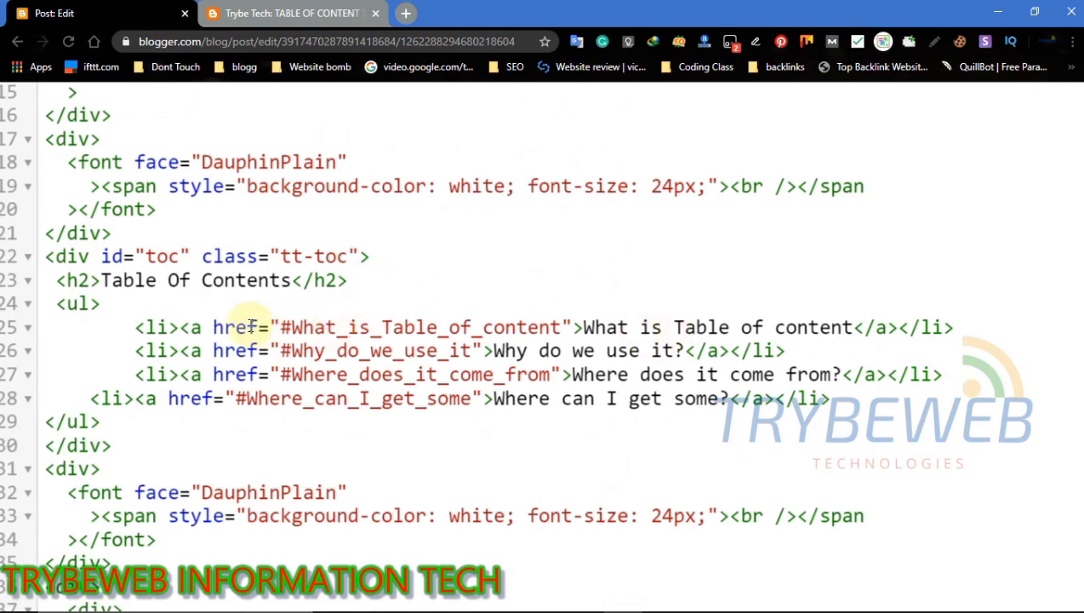
drag(292, 329, 564, 332)
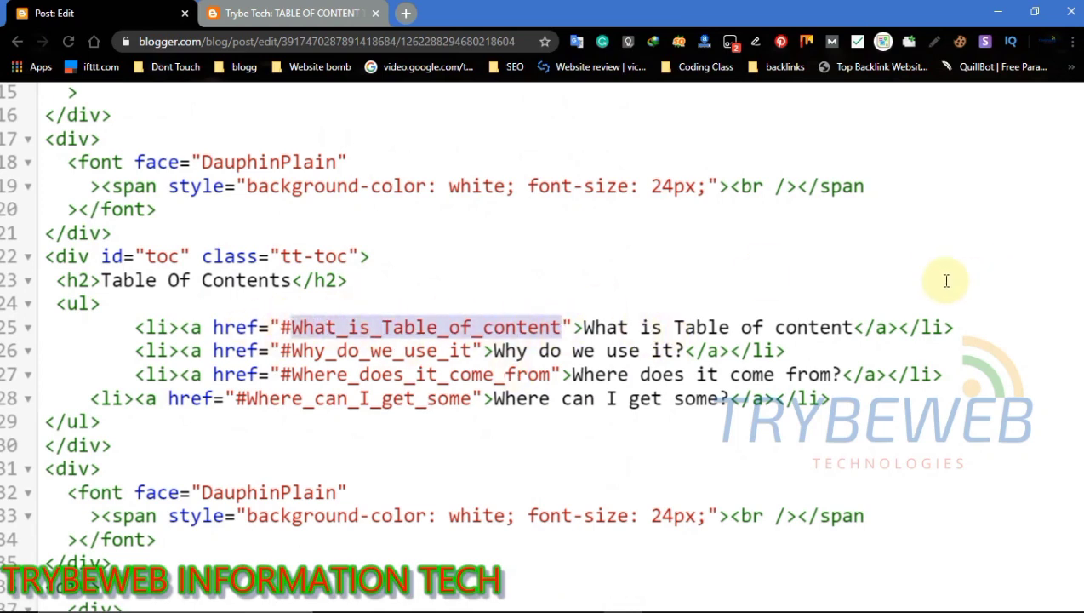
Add id="What_is_Table_of_content" to the What is Table of content h2 tag.
scroll(1019, 348, down, 1)
scroll(1022, 348, down, 3)
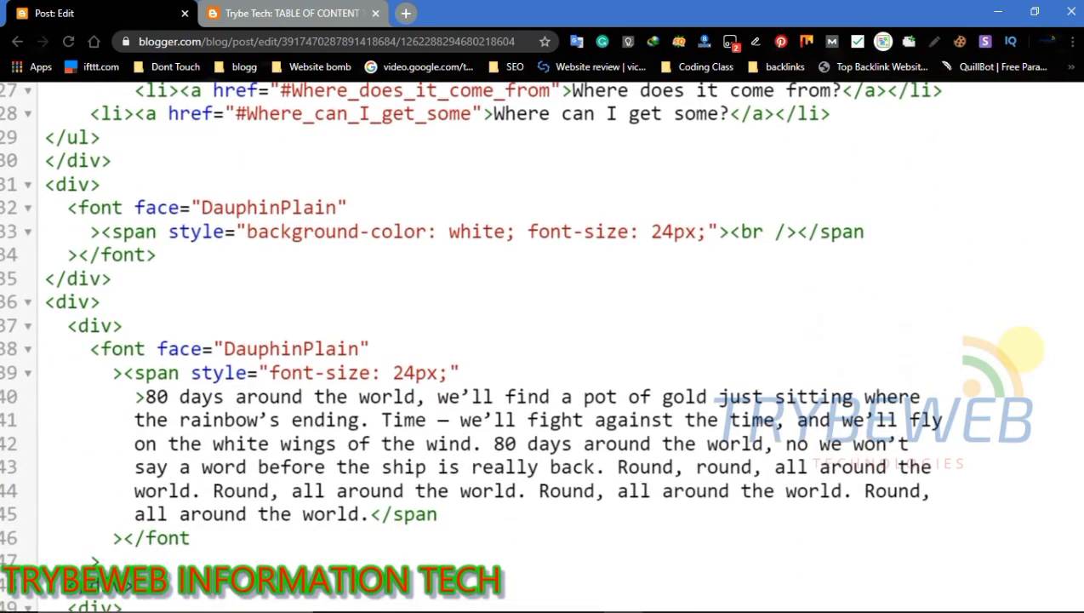
scroll(1022, 348, down, 4)
scroll(1021, 347, down, 1)
scroll(1021, 347, down, 3)
scroll(475, 498, down, 2)
scroll(474, 498, down, 2)
scroll(472, 497, down, 1)
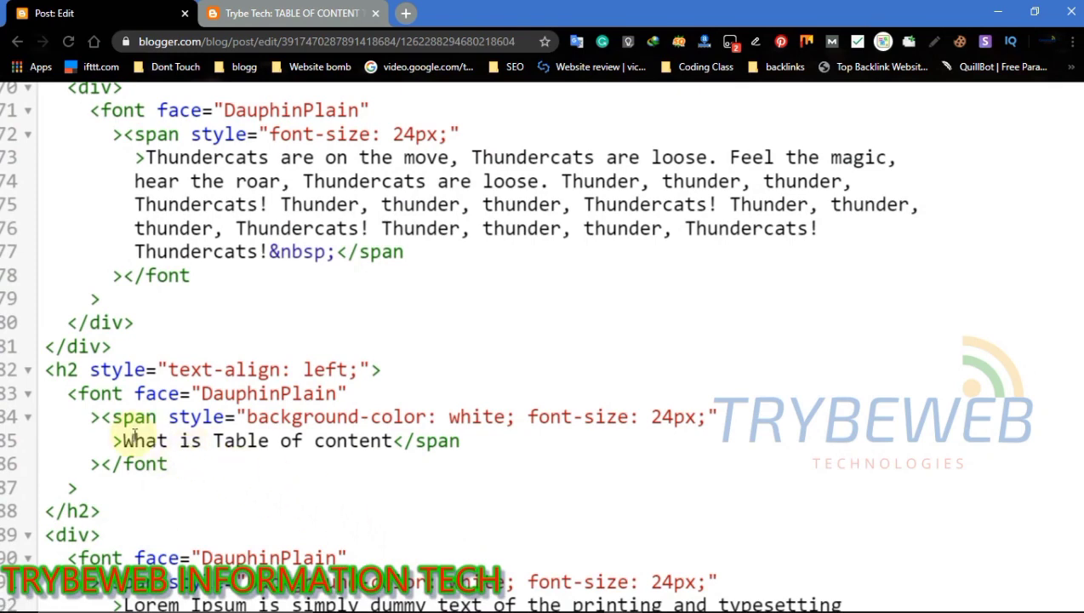
click(203, 370)
text(id=")
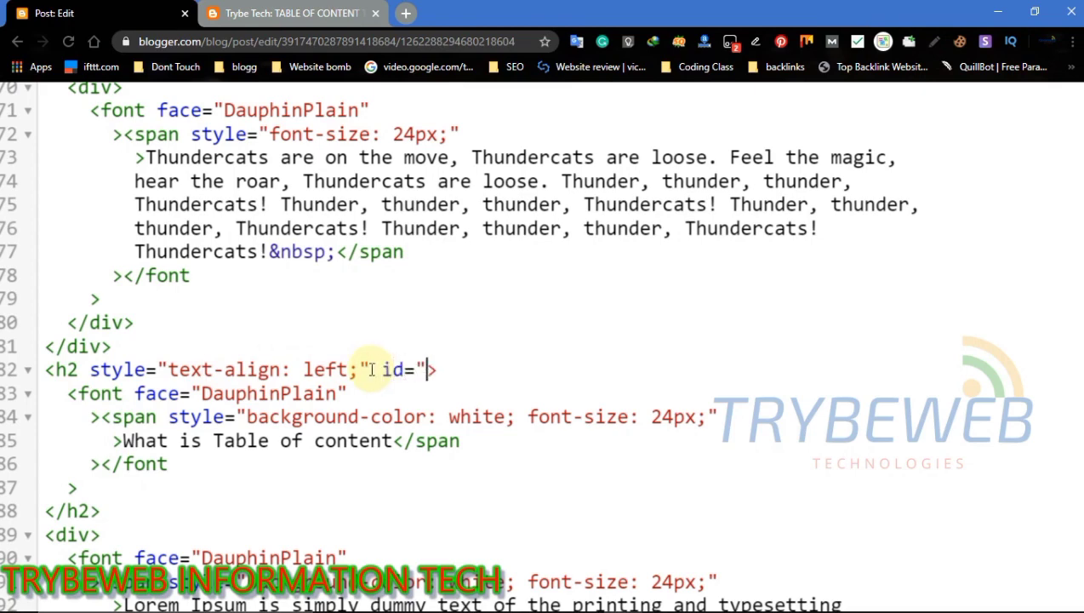
text(")
key(ctrl+v)
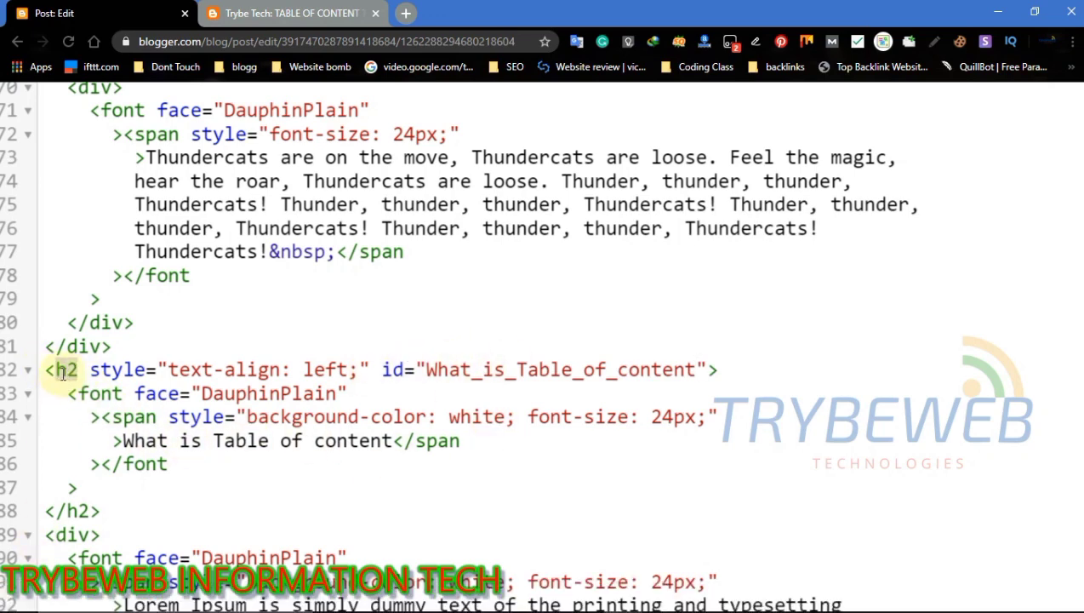
click(388, 370)
drag(417, 371, 629, 379)
click(459, 370)
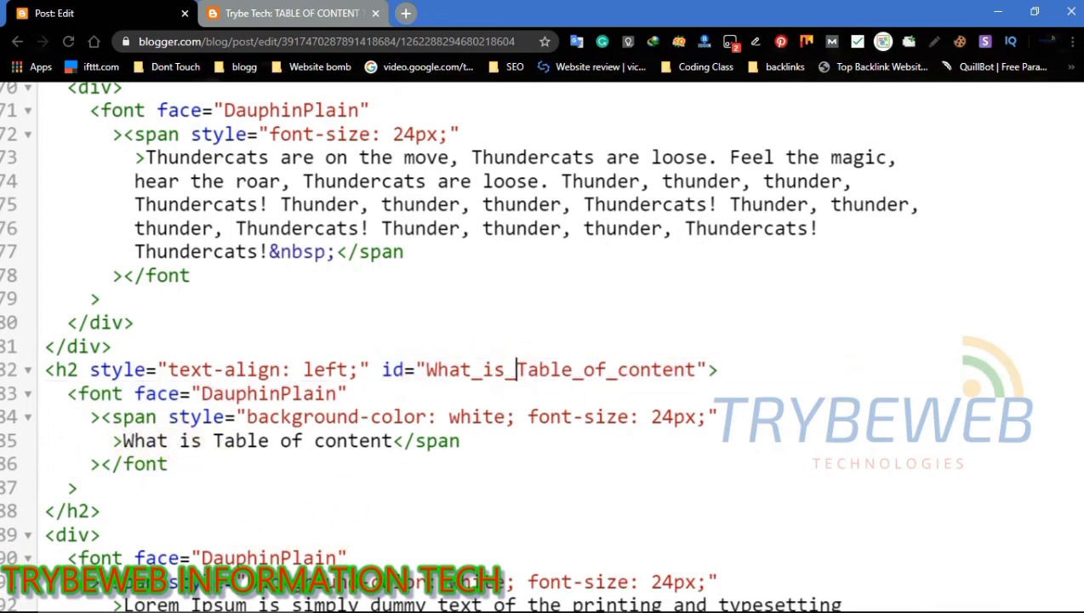
Check the Why do we use it? heading in the post and copy the second link's target Why_do_we_use_it.
scroll(975, 416, up, 10)
scroll(988, 417, up, 10)
scroll(545, 426, down, 5)
scroll(544, 426, up, 5)
scroll(544, 425, down, 4)
scroll(544, 426, down, 3)
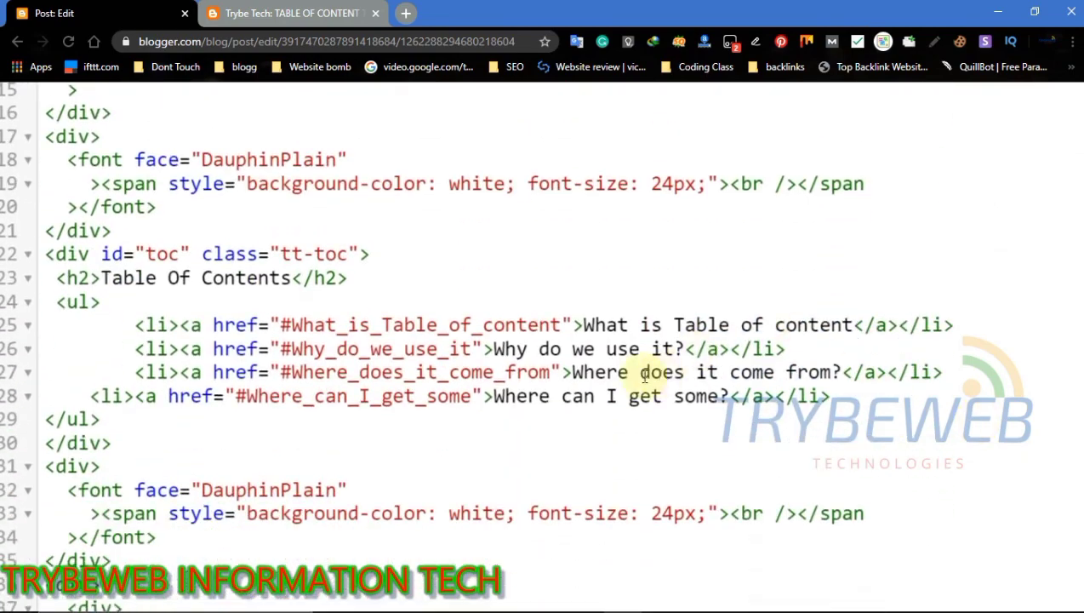
key(ctrl+Tab)
drag(1078, 272, 1079, 362)
drag(196, 169, 339, 175)
key(ctrl+Tab)
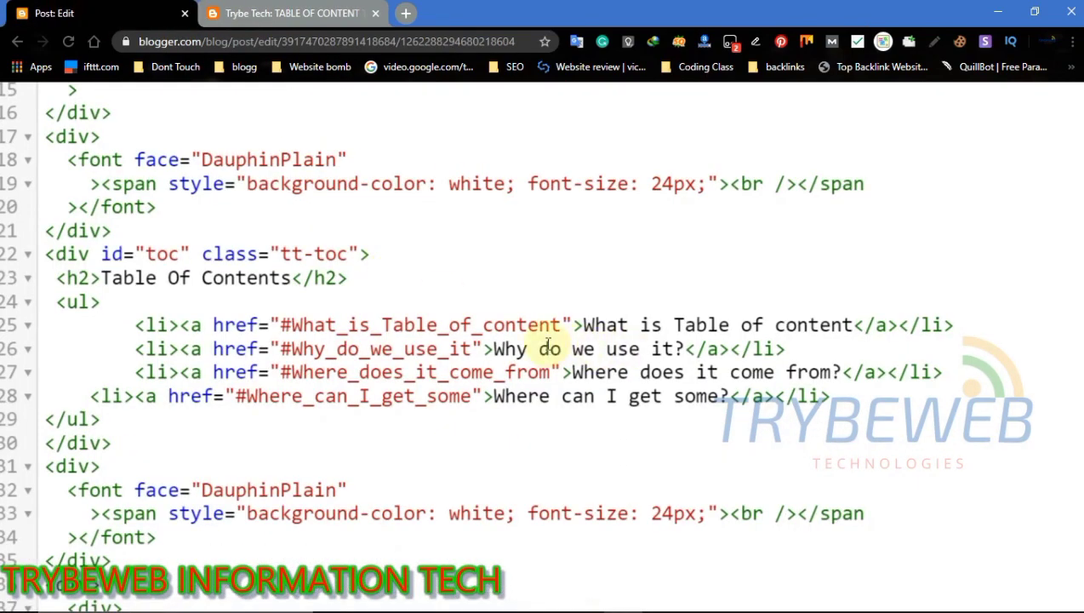
drag(291, 349, 473, 350)
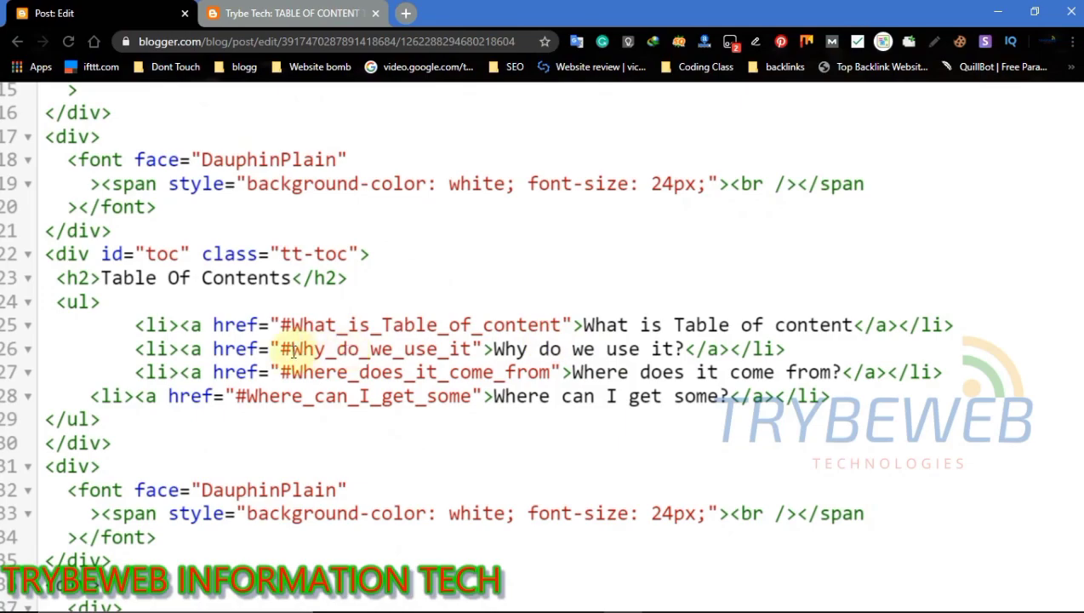
right_click(438, 349)
click(477, 289)
Type Why_do_we_use_it as the id of the Why do we use it? h2, without a #.
scroll(402, 409, down, 10)
scroll(402, 411, down, 2)
scroll(409, 409, down, 5)
scroll(400, 411, down, 4)
scroll(400, 411, down, 3)
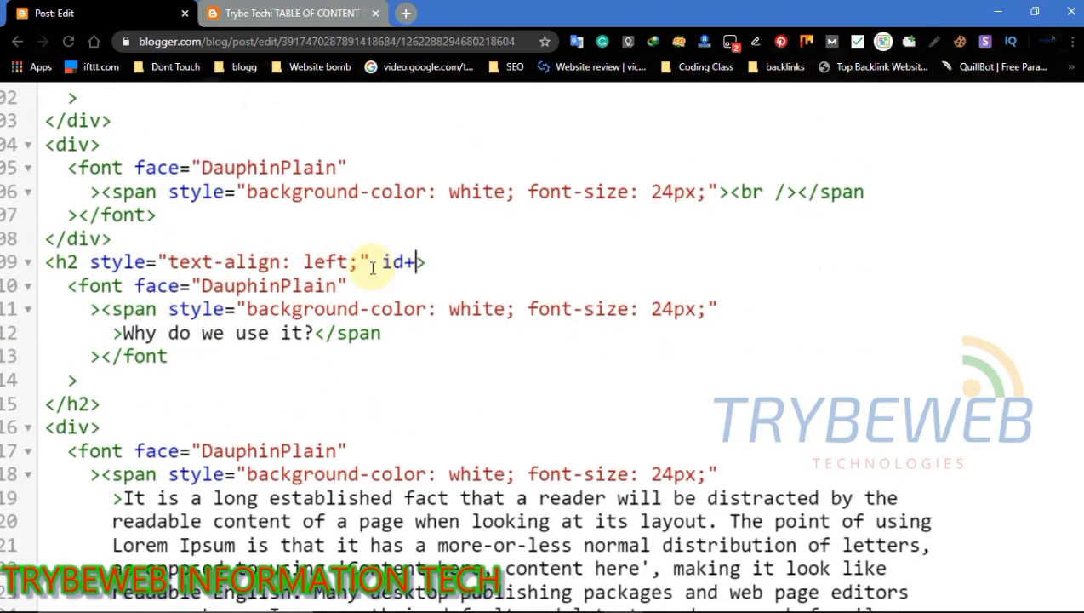
text(Why_do_we_use_it)
drag(426, 262, 593, 261)
click(427, 262)
text(#)
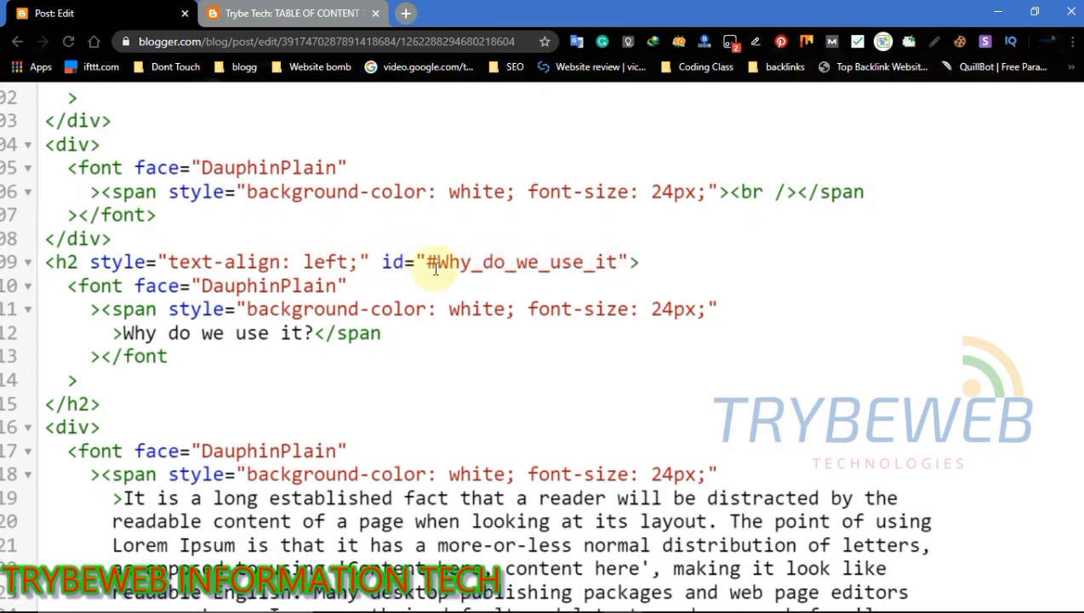
key(BackSpace)
drag(428, 262, 606, 271)
click(525, 334)
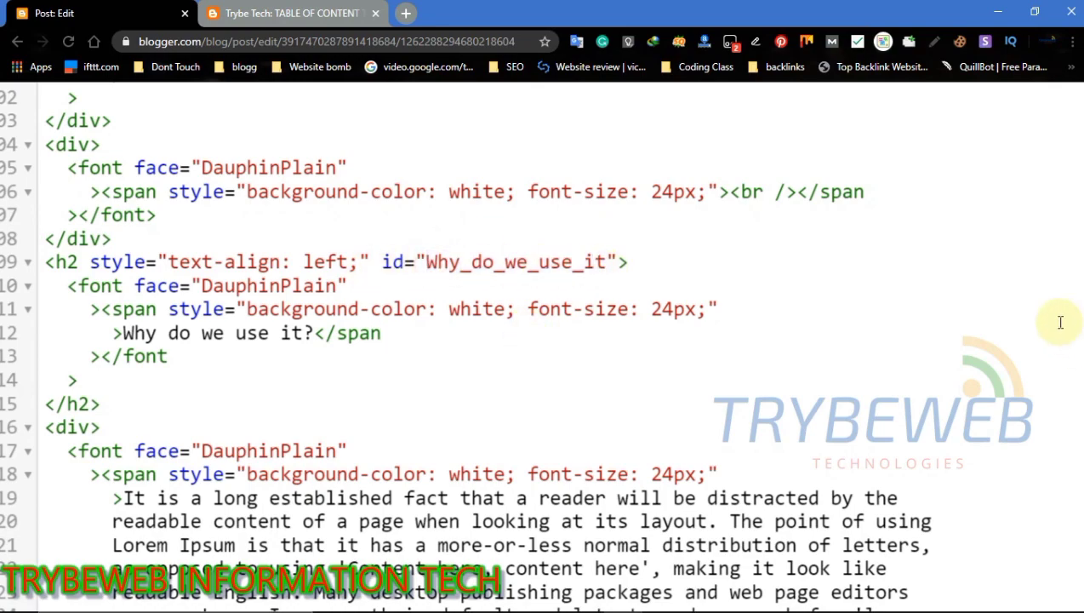
scroll(1058, 322, up, 10)
scroll(1058, 322, up, 8)
Find the Where does it come from? heading in the post and copy the third link's target.
scroll(1058, 321, up, 8)
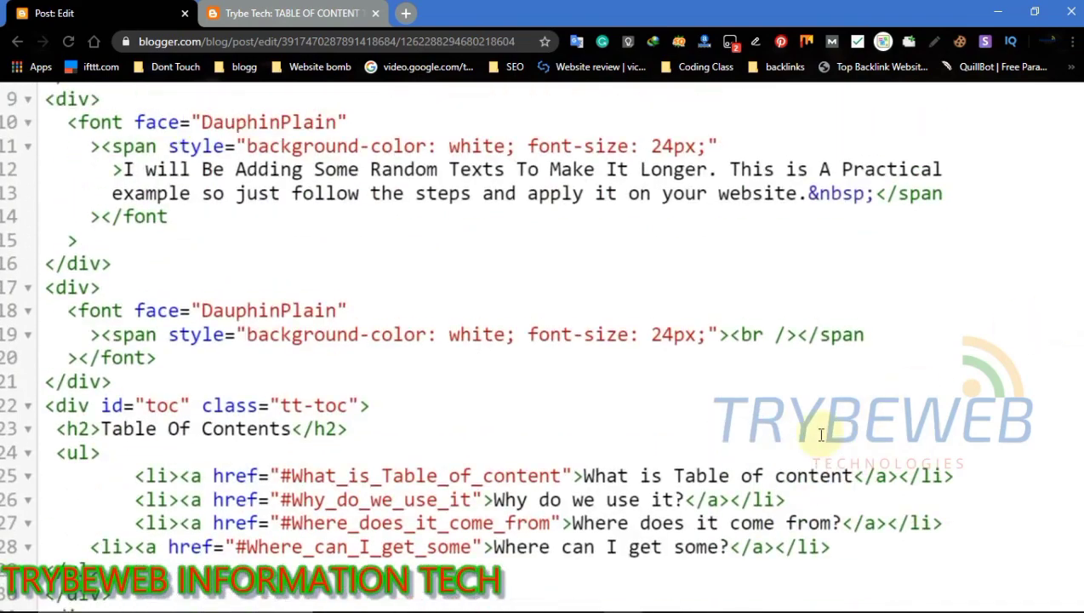
click(267, 6)
scroll(1064, 321, down, 2)
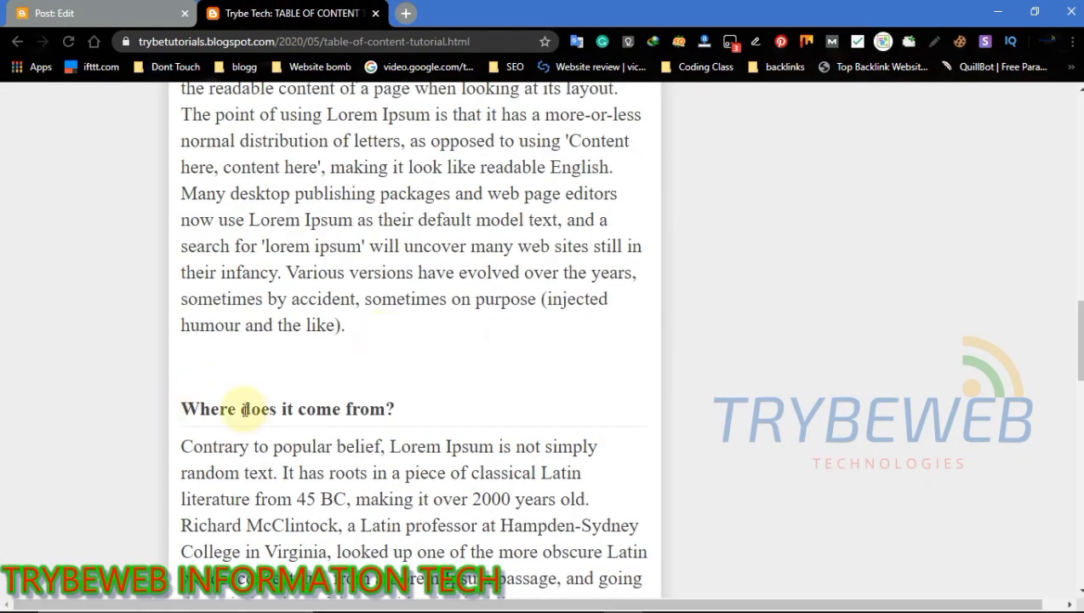
drag(378, 407, 164, 390)
click(141, 12)
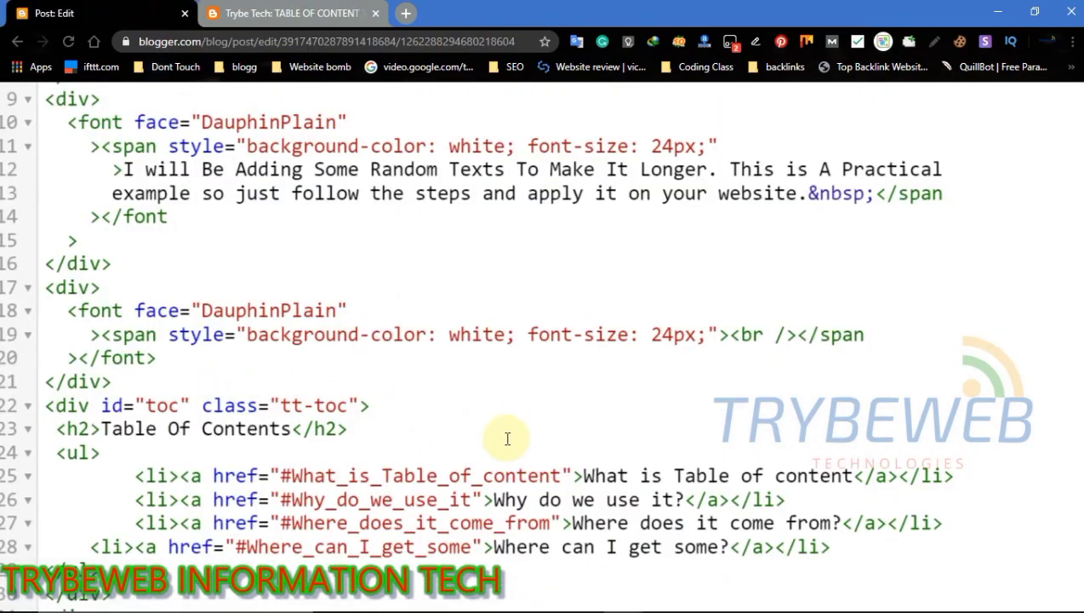
drag(572, 524, 797, 528)
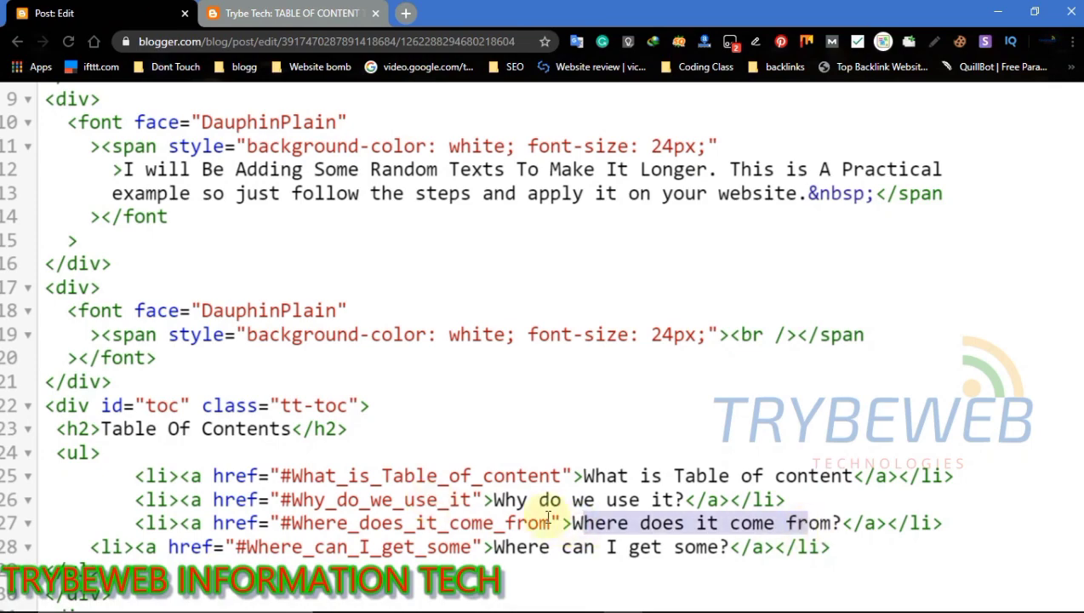
drag(551, 522, 291, 523)
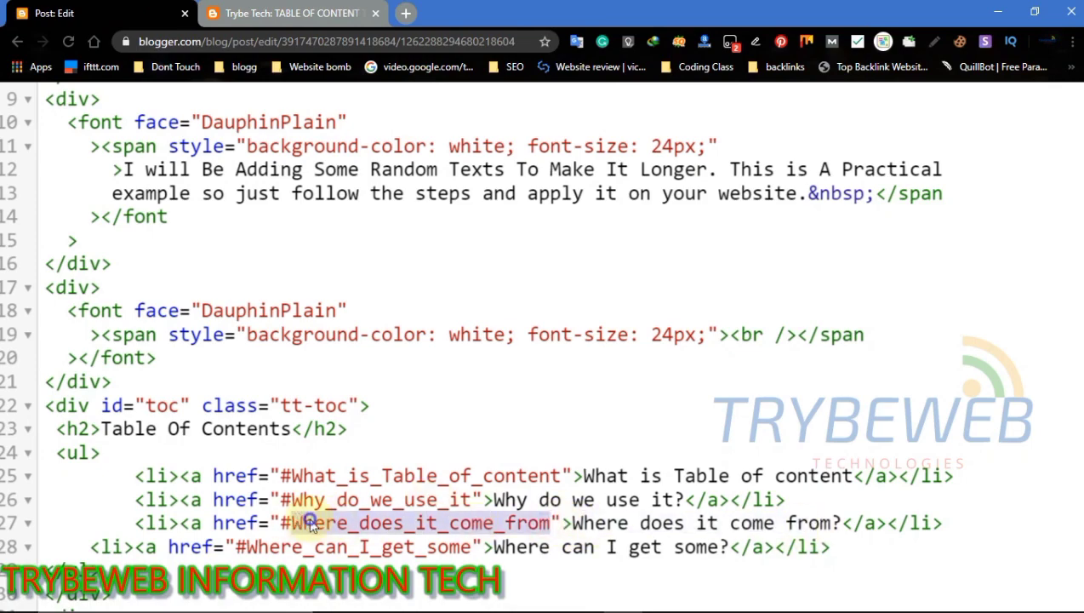
right_click(310, 525)
click(402, 199)
Type id="Where_does_it_come_from into the Where does it come from? h2 tag.
scroll(955, 423, down, 15)
scroll(956, 424, down, 5)
scroll(955, 424, down, 5)
scroll(556, 469, up, 5)
scroll(557, 470, up, 3)
scroll(557, 469, up, 1)
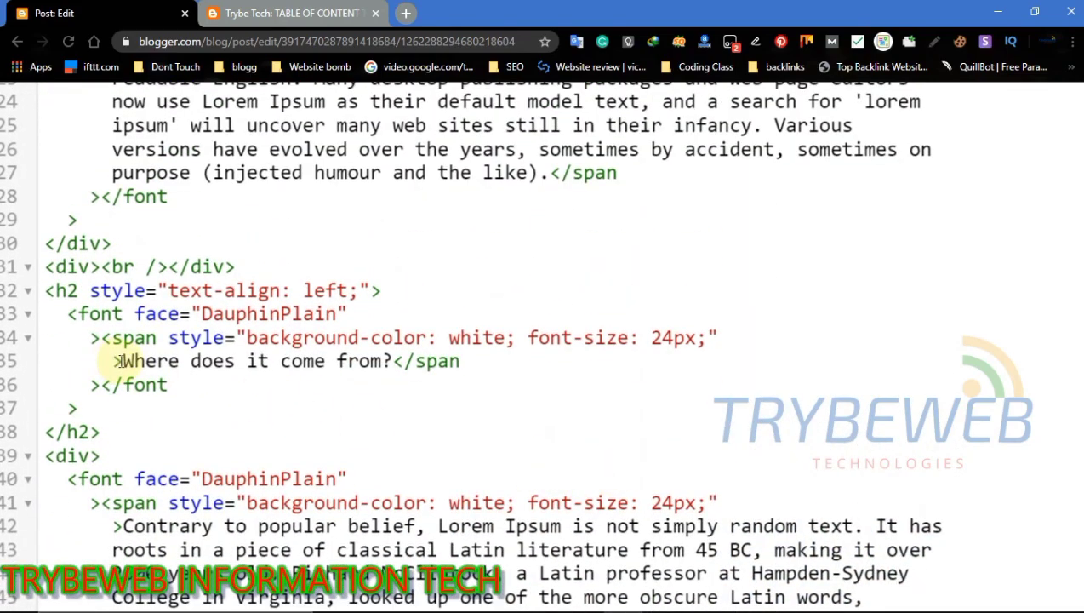
drag(119, 361, 369, 362)
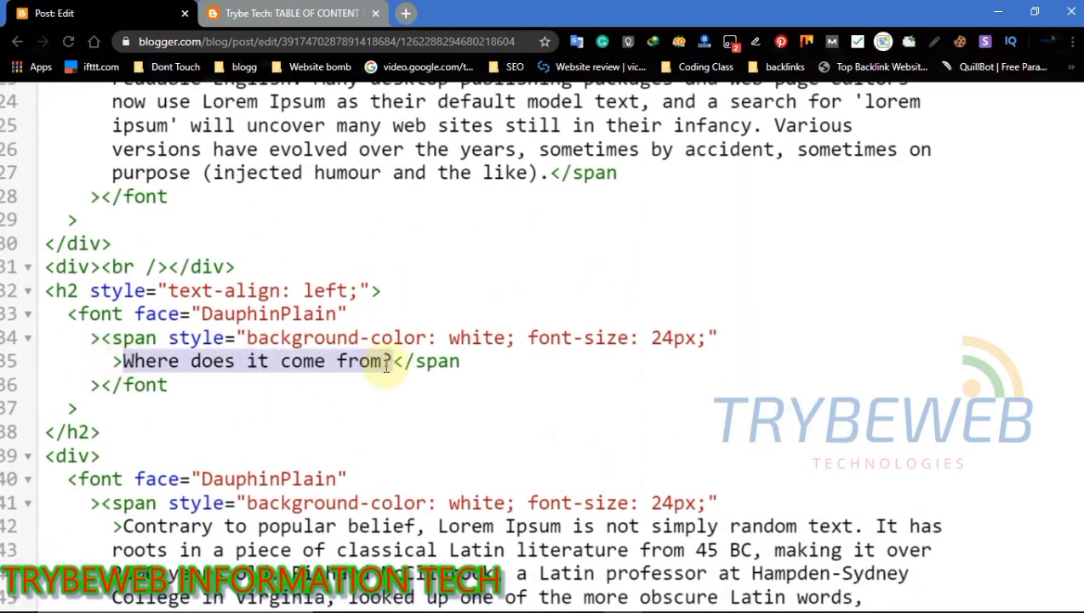
click(61, 292)
click(371, 291)
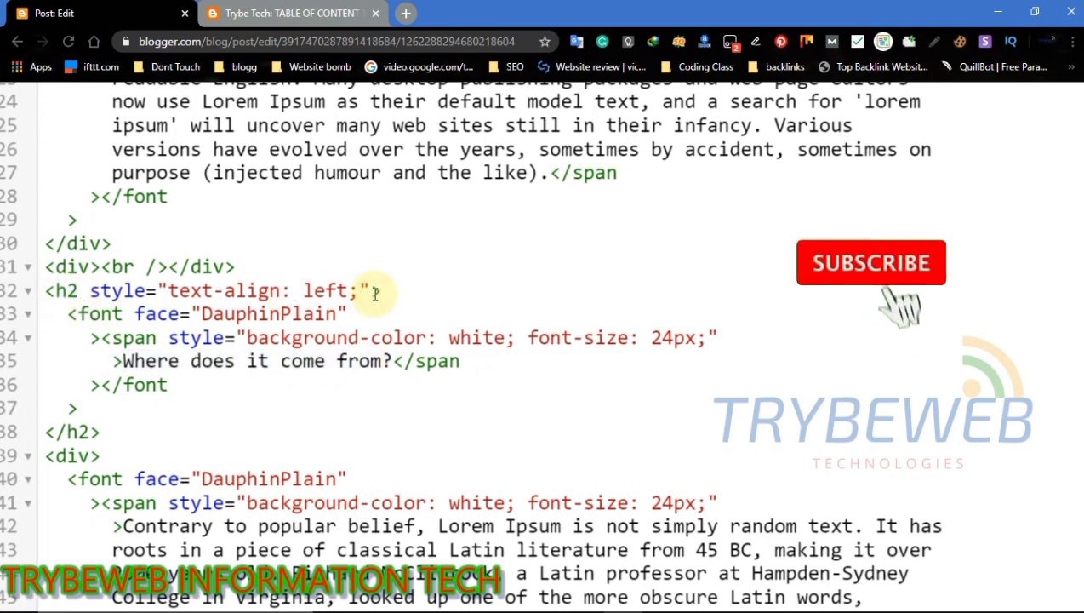
text(id="Where_does_it_come_from)
Check the published post, then scroll back up the HTML to the contents links.
drag(423, 291, 685, 292)
click(242, 11)
scroll(183, 392, down, 10)
drag(183, 394, 404, 411)
click(54, 12)
scroll(1064, 498, up, 5)
scroll(1064, 498, up, 5)
scroll(1064, 498, up, 5)
scroll(1064, 497, up, 5)
scroll(1064, 498, up, 3)
Copy the anchor name Where_can_I_get_some from the last contents link's href.
drag(494, 347, 729, 347)
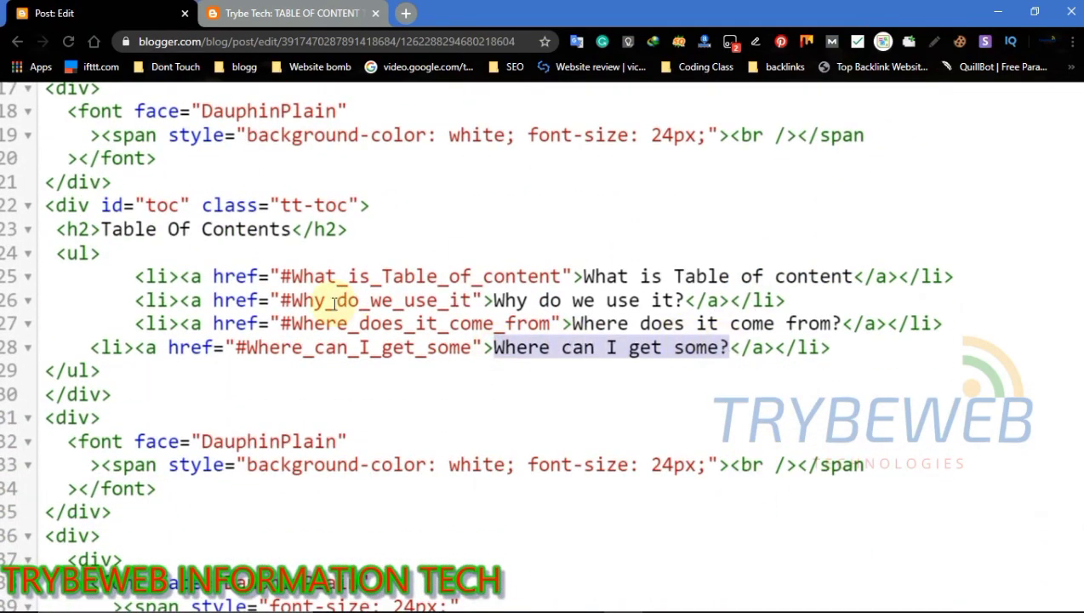
click(255, 347)
drag(246, 347, 473, 349)
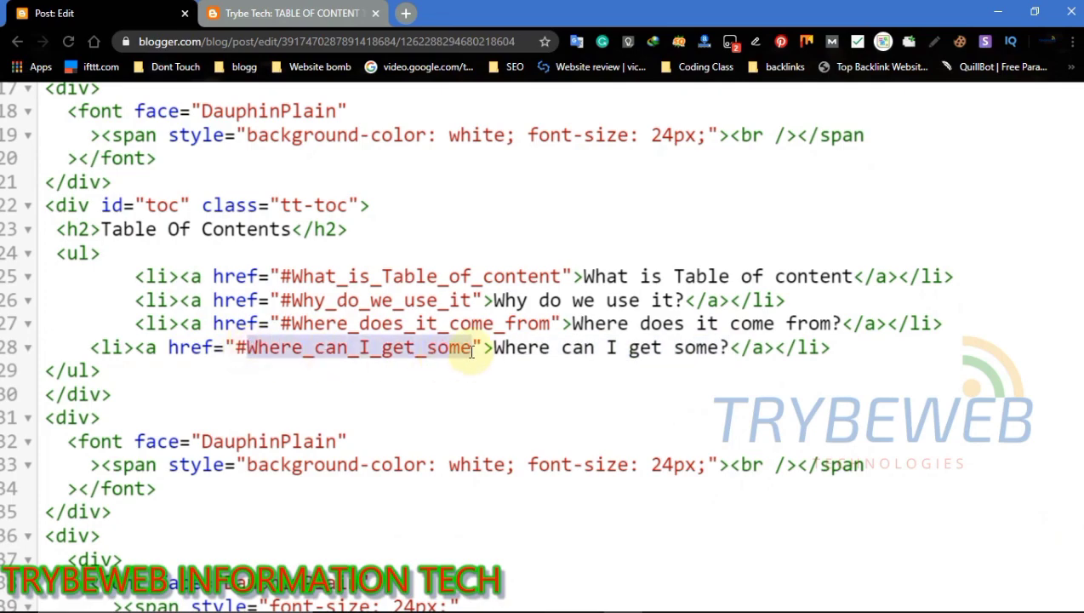
right_click(446, 352)
click(481, 291)
Paste Where_can_I_get_some as the id into the 'Where can I get some?' h2 tag.
scroll(868, 384, down, 5)
scroll(868, 385, down, 5)
scroll(868, 384, down, 5)
scroll(868, 381, down, 4)
scroll(543, 437, down, 2)
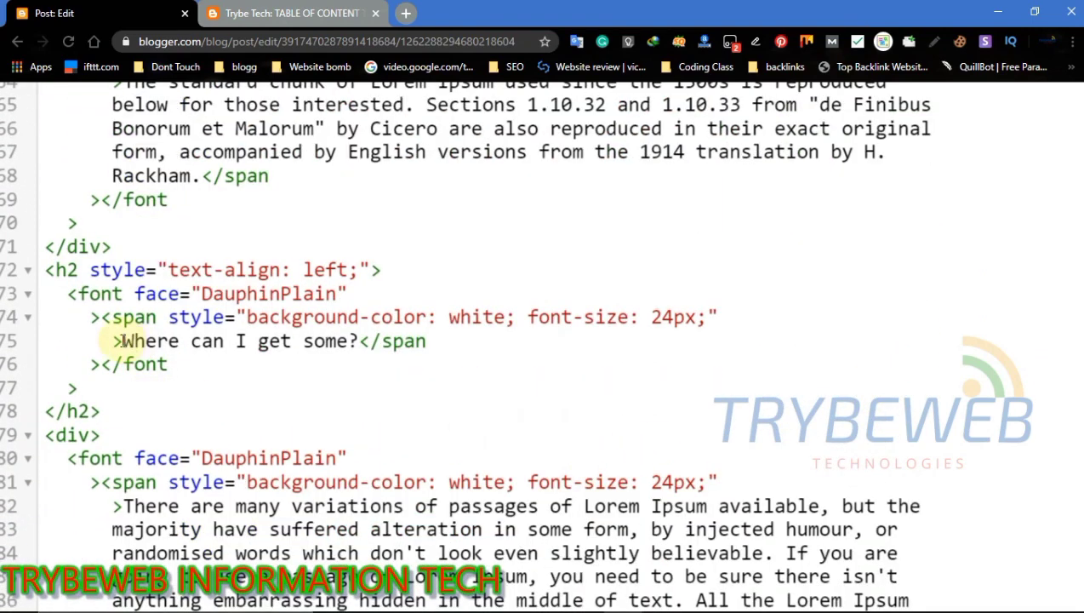
drag(122, 340, 350, 340)
click(56, 269)
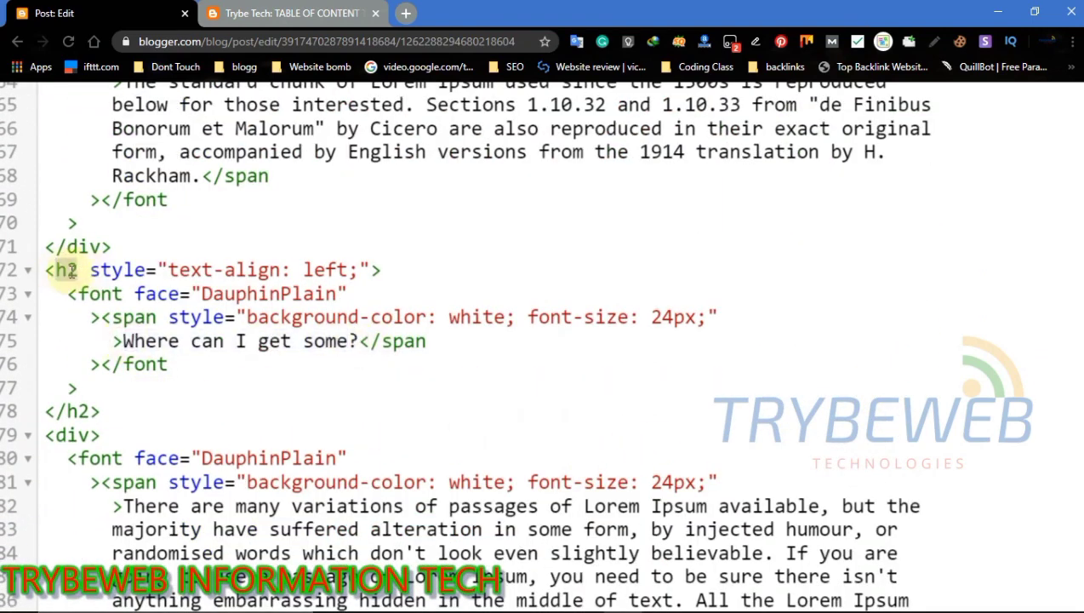
click(373, 270)
text(id="")
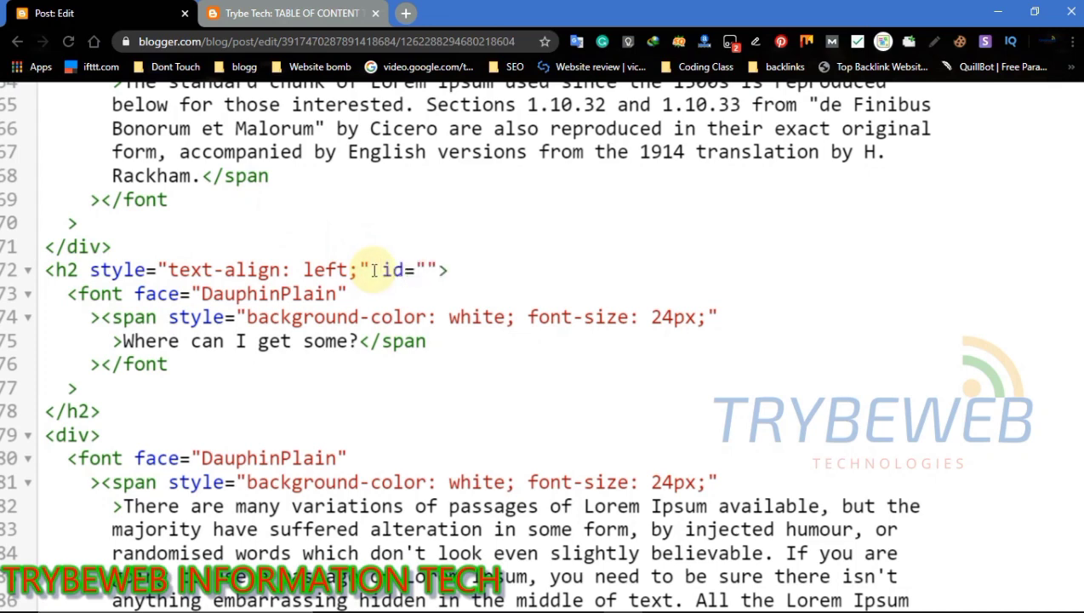
key(ctrl+v)
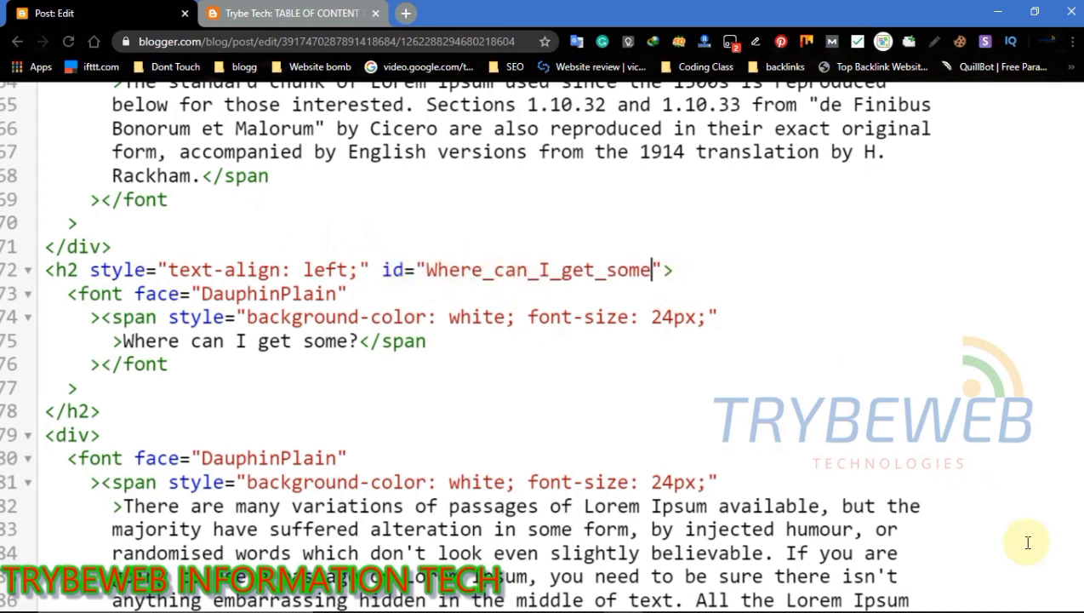
Return to Compose view, Update the post, and view the live Trybe Tech post.
scroll(1028, 545, up, 3)
scroll(1028, 545, up, 3)
scroll(1029, 545, up, 3)
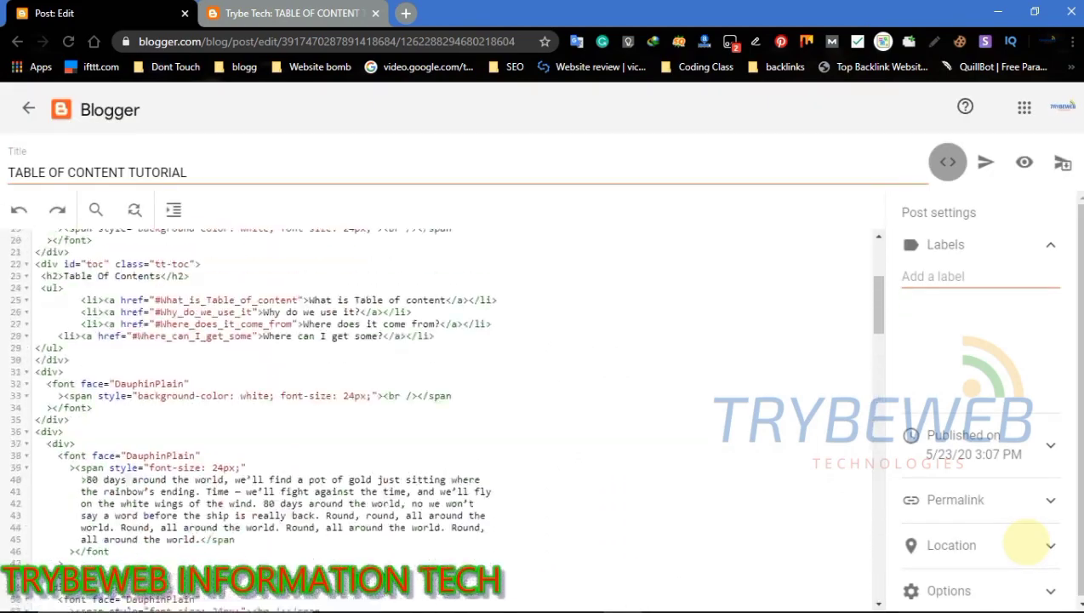
scroll(1029, 545, up, 3)
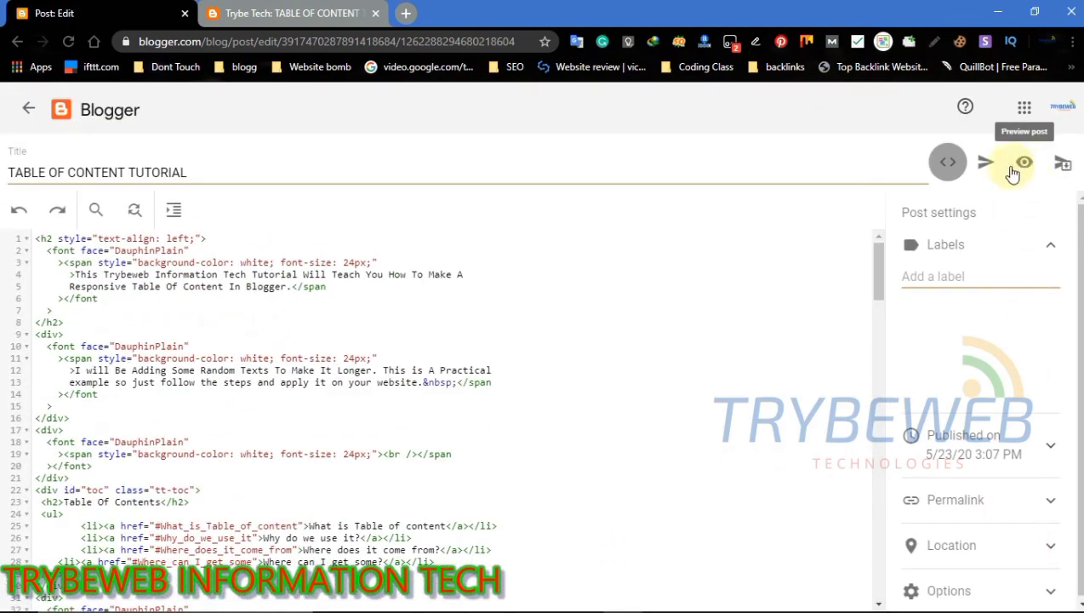
click(944, 167)
scroll(713, 278, down, 1)
scroll(511, 383, up, 1)
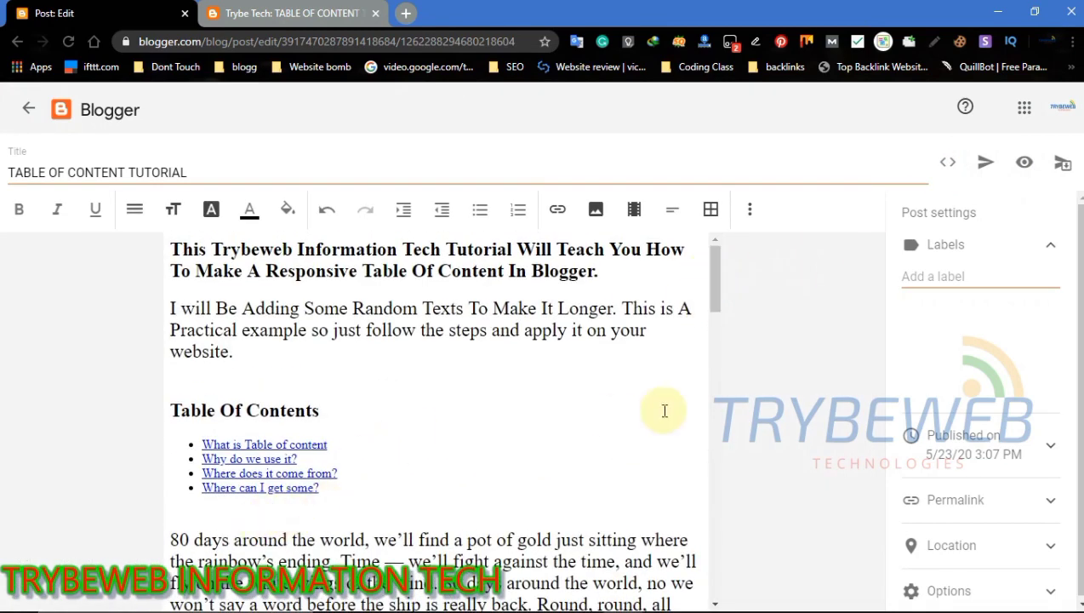
click(984, 166)
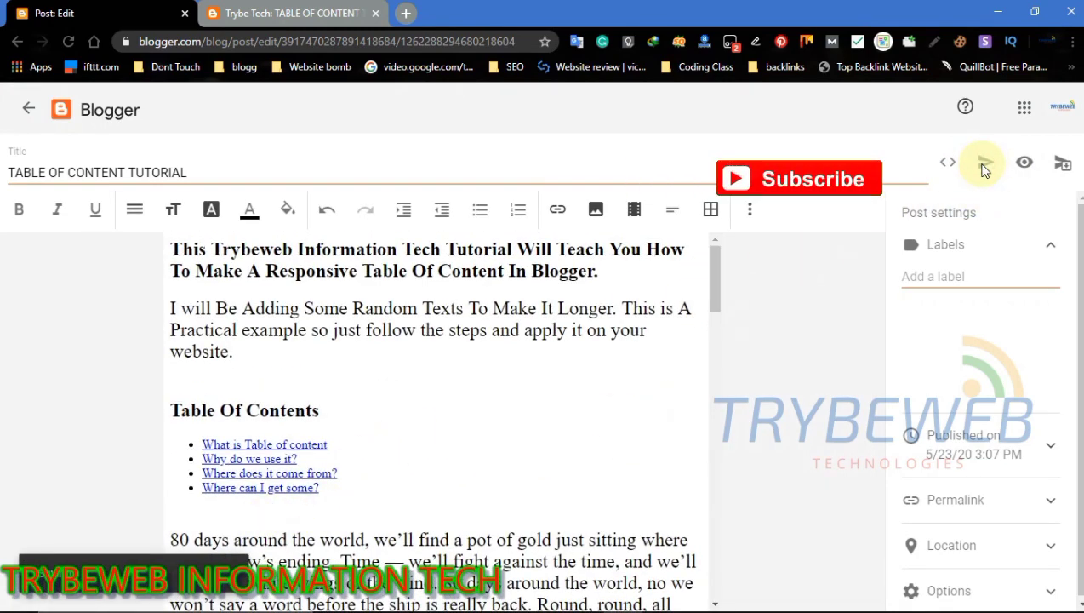
click(265, 9)
mouse_move(1079, 448)
mouse_down()
mouse_move(1076, 145)
mouse_move(1065, 243)
mouse_move(1077, 128)
mouse_up()
Reload the live post and test the 'What is Table of content' and 'Why do we use it?' links.
click(68, 45)
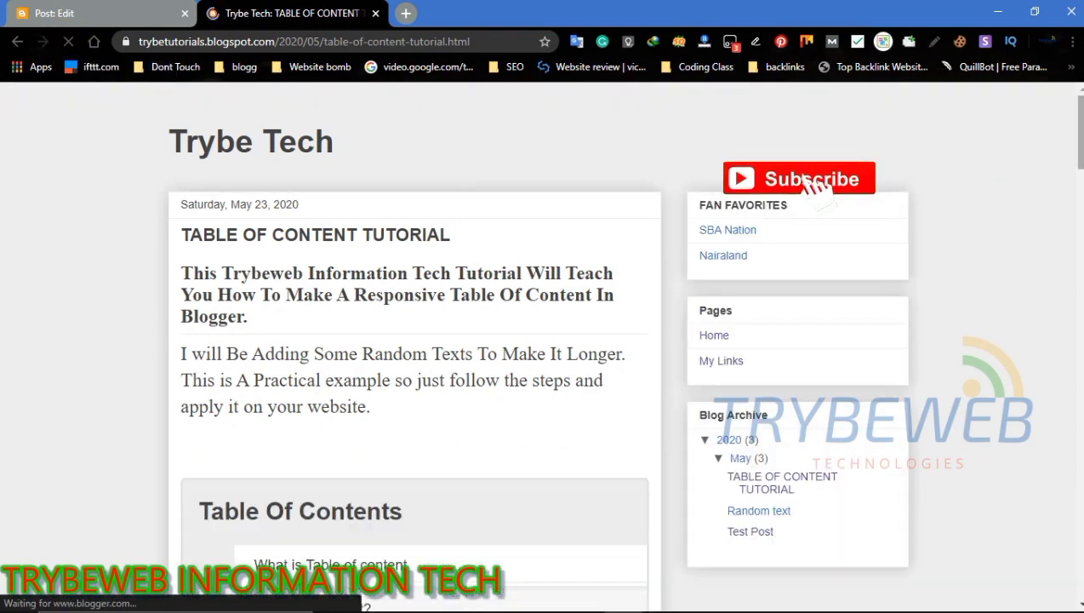
drag(1078, 140, 1078, 166)
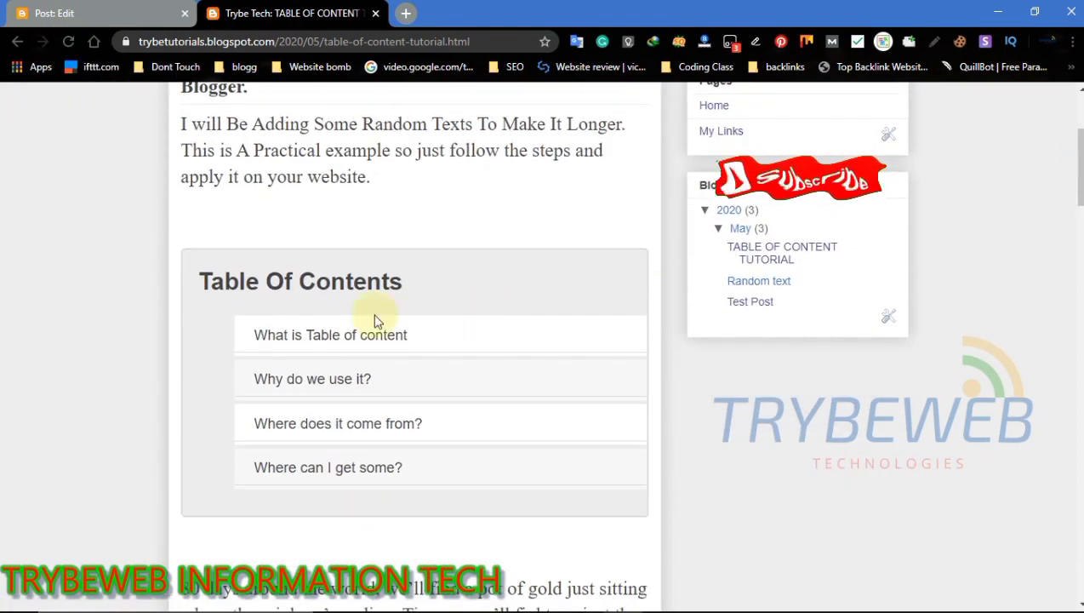
click(322, 334)
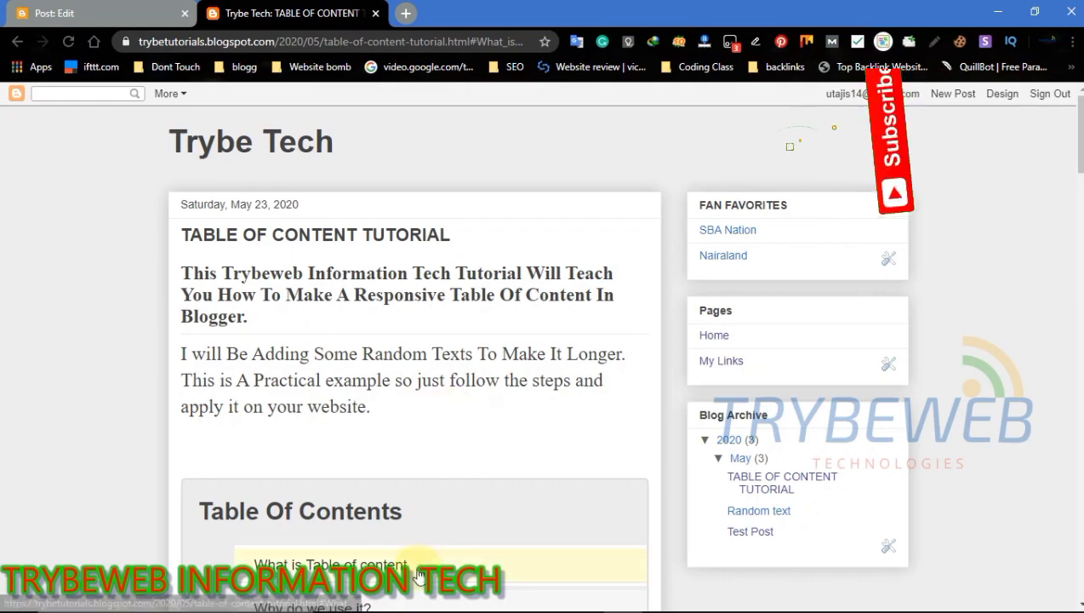
click(315, 606)
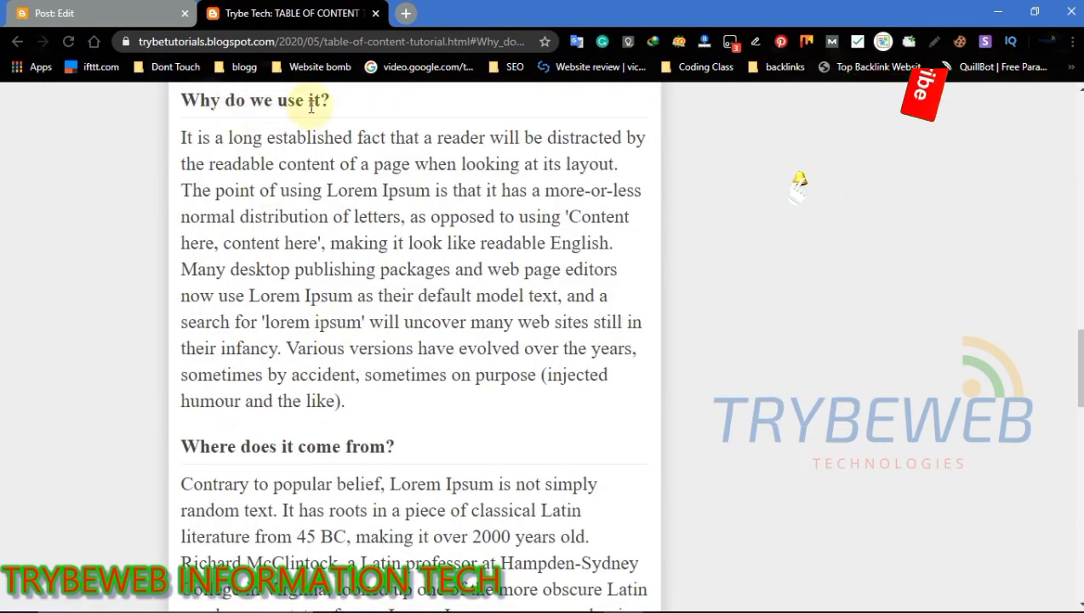
Test the 'Where can I get some?' and 'Where does it come from?' links, then the first two again.
drag(1074, 388, 1079, 195)
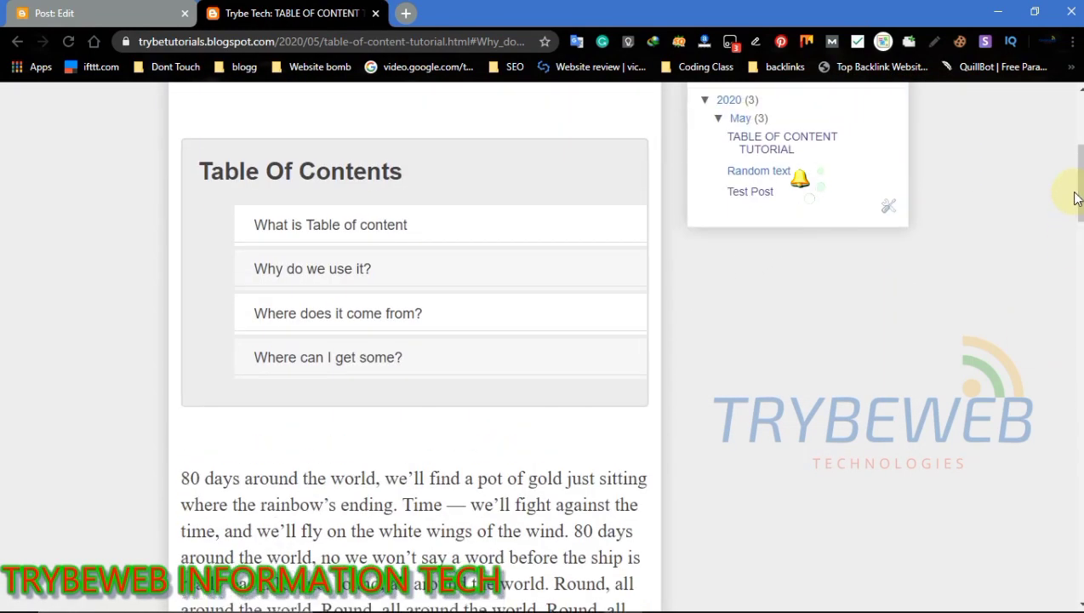
click(344, 364)
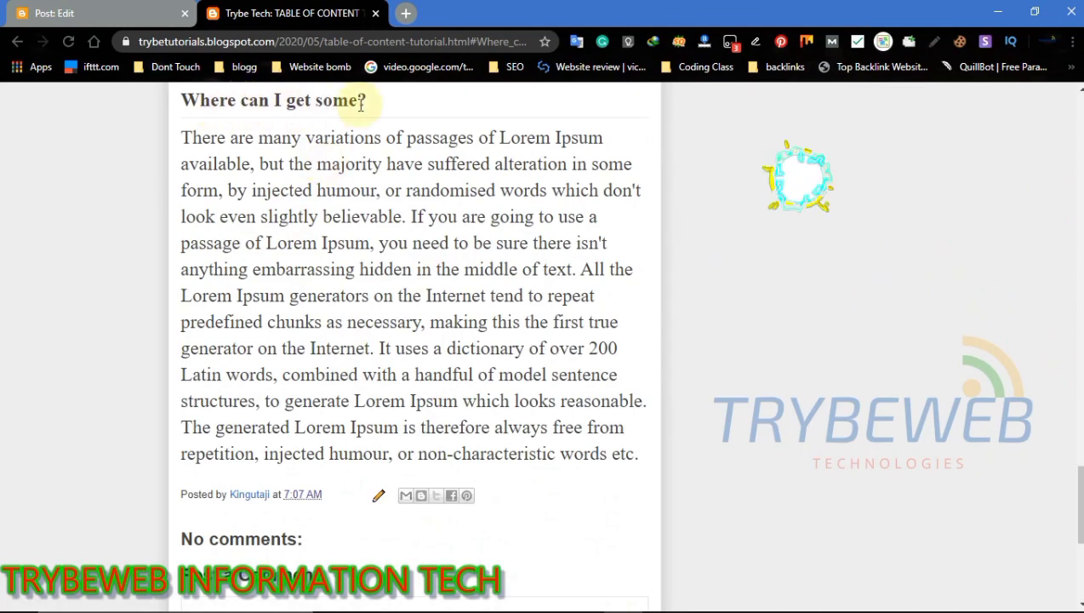
drag(1077, 504, 1075, 175)
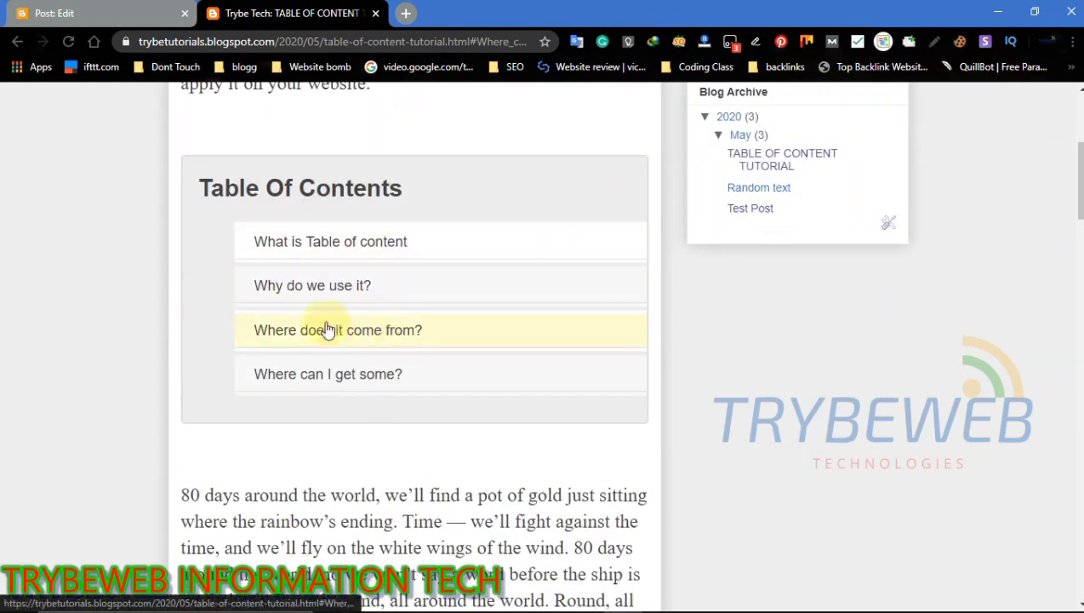
click(298, 325)
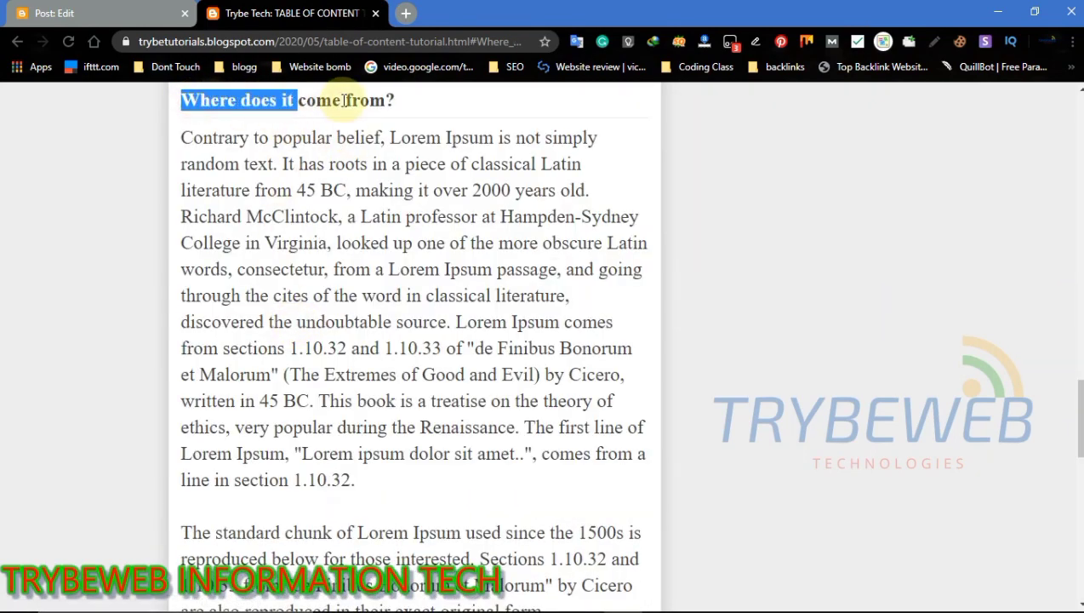
drag(1078, 409, 1074, 178)
click(379, 232)
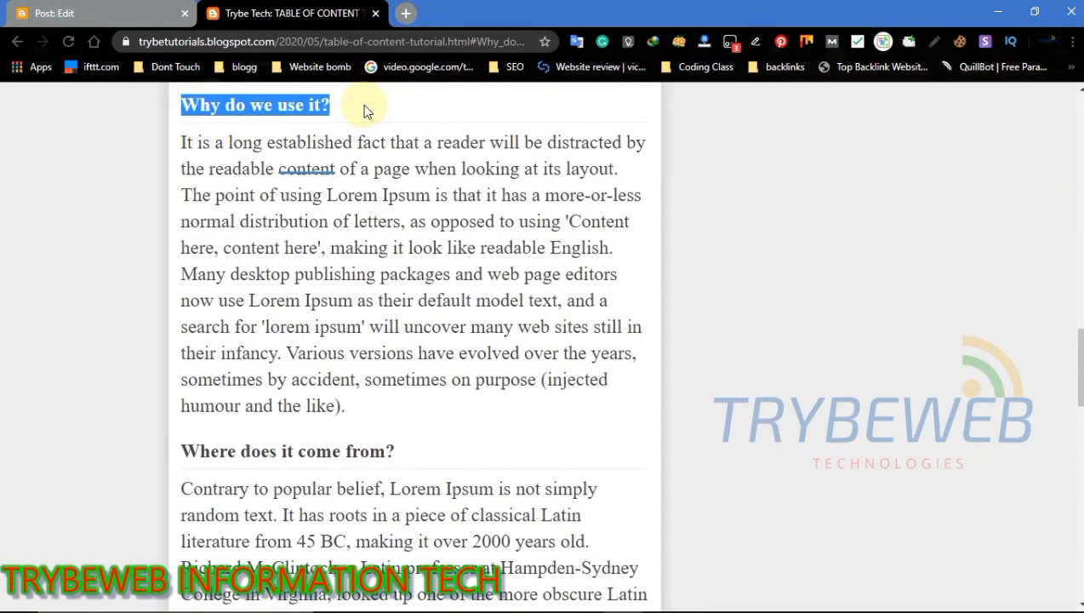
drag(1077, 366, 1074, 179)
click(434, 246)
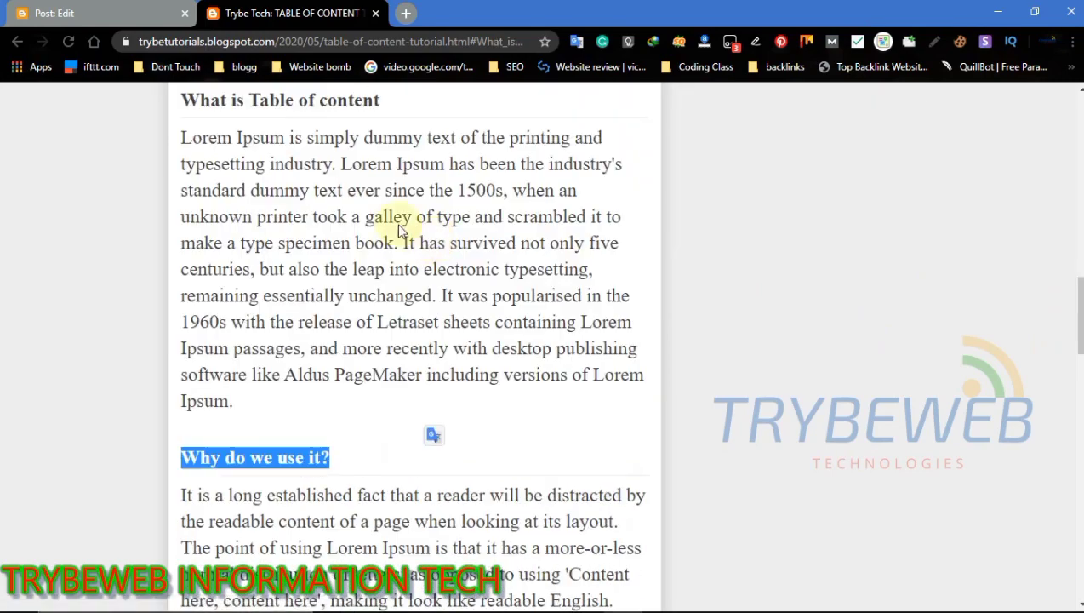
Highlight the 'What is Table of content' heading, then jump to 'Where can I get some?'.
drag(392, 102, 198, 111)
click(405, 102)
mouse_move(1077, 280)
mouse_down()
mouse_move(1058, 142)
mouse_move(1058, 160)
mouse_up()
click(332, 407)
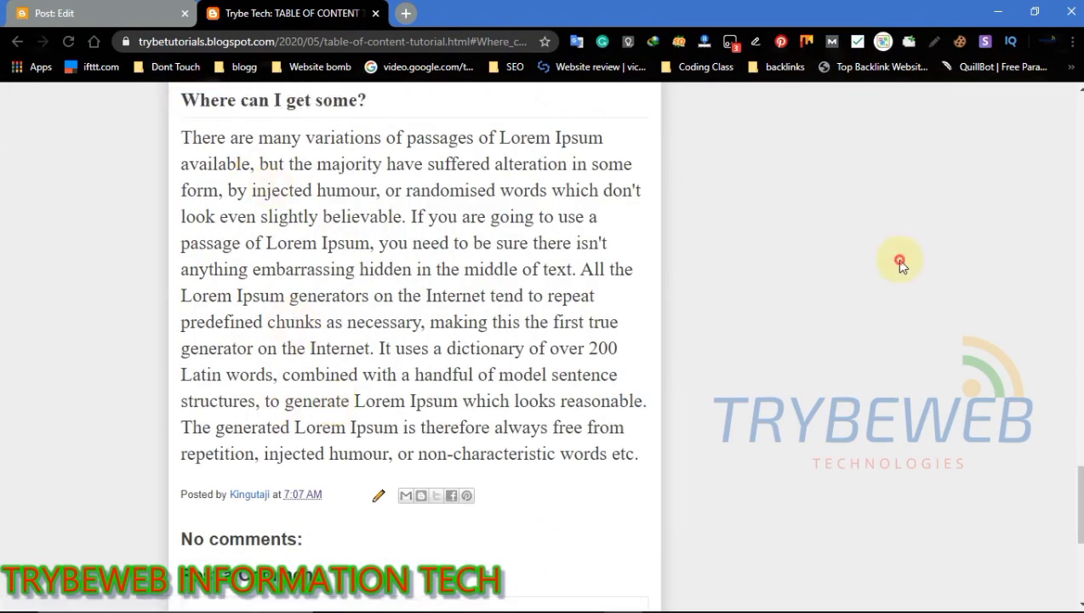
drag(1079, 502, 1077, 196)
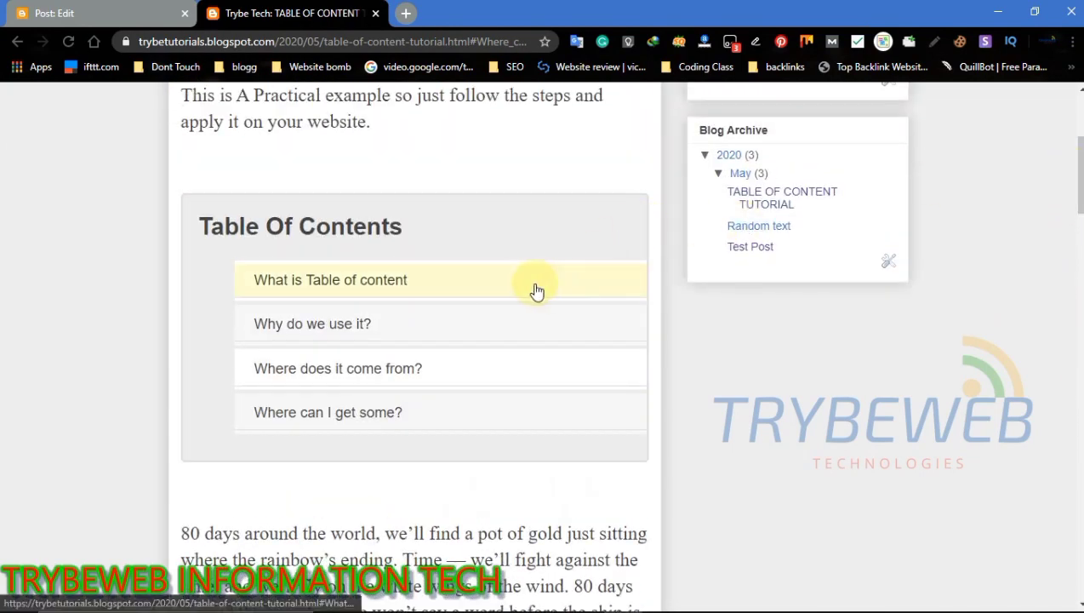
Open the first contents link in a new tab and test the 'Where does it come from?' link there.
right_click(451, 287)
click(492, 299)
click(453, 15)
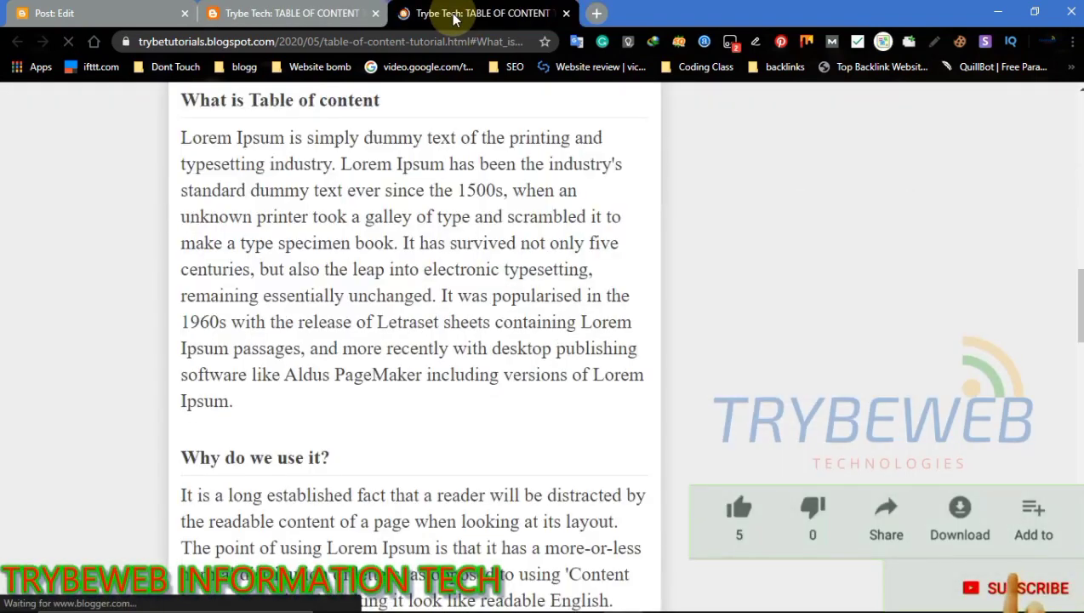
scroll(1077, 237, up, 5)
scroll(413, 375, up, 5)
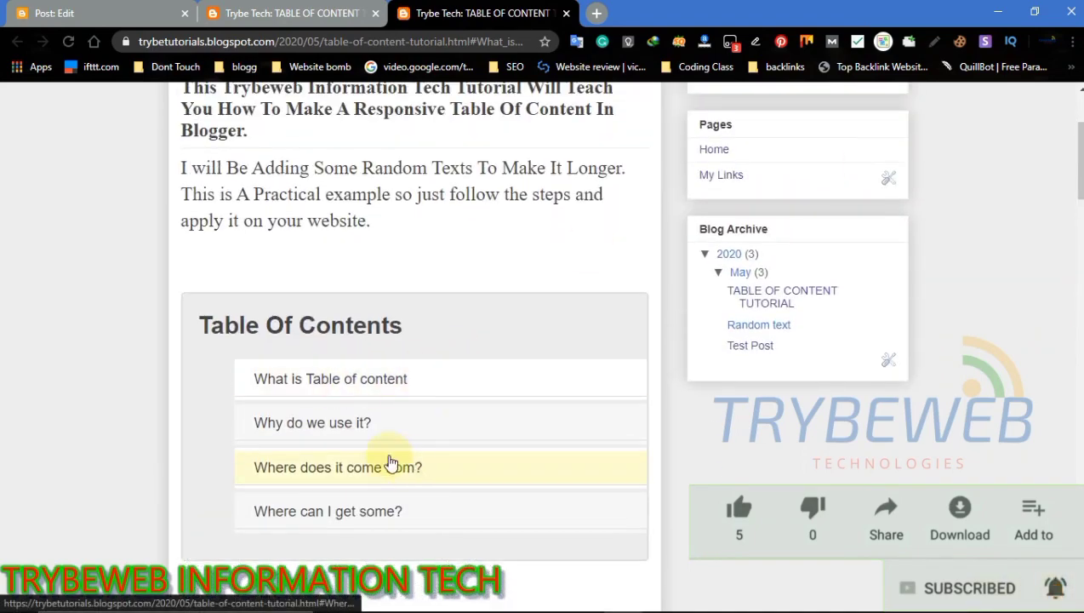
scroll(1079, 155, up, 3)
scroll(535, 121, down, 4)
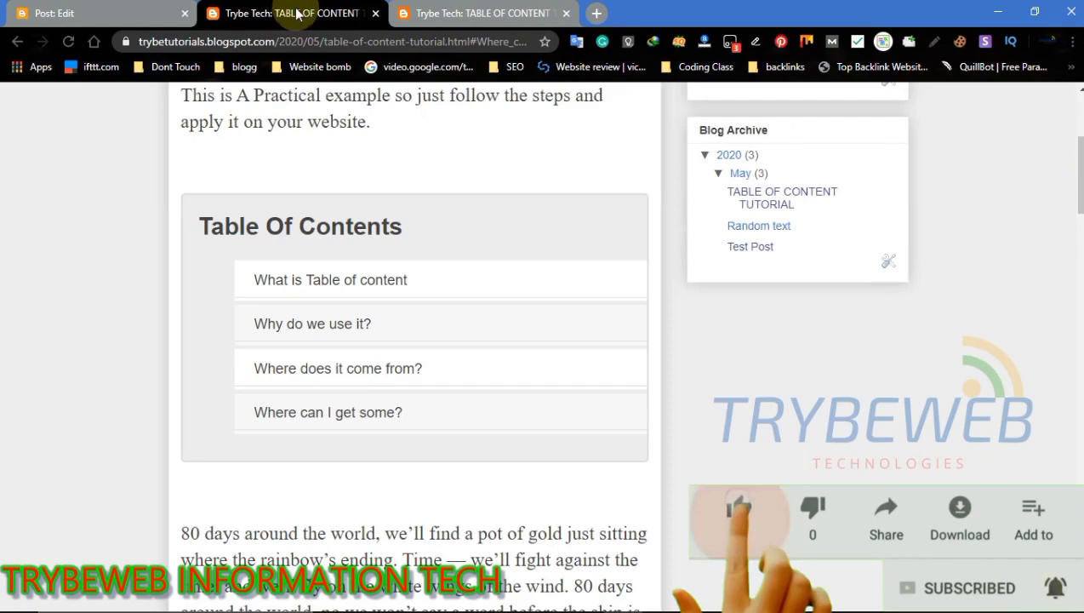
click(356, 379)
drag(189, 102, 416, 118)
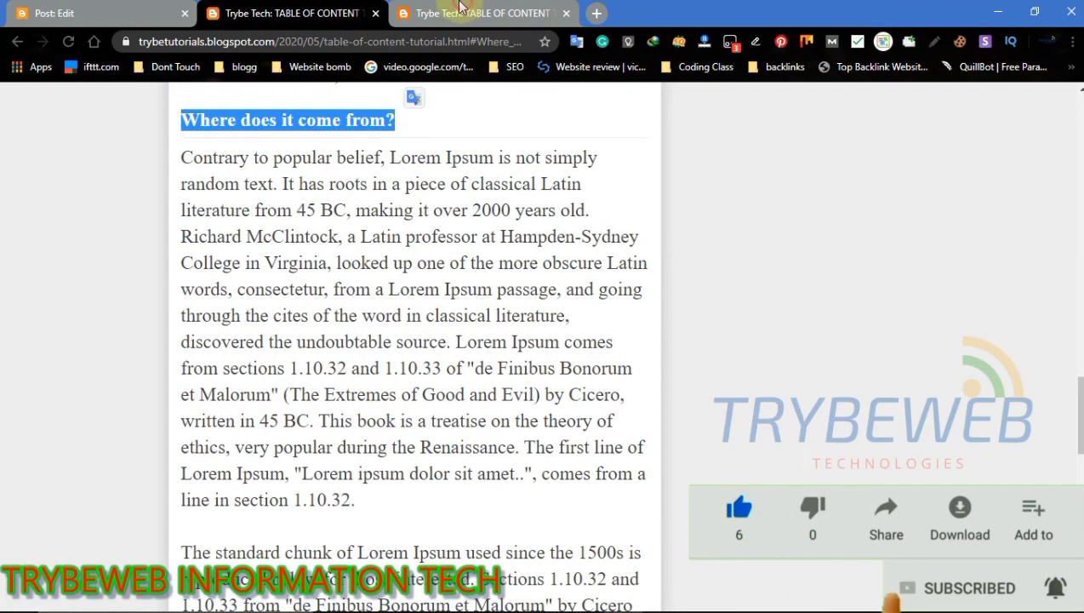